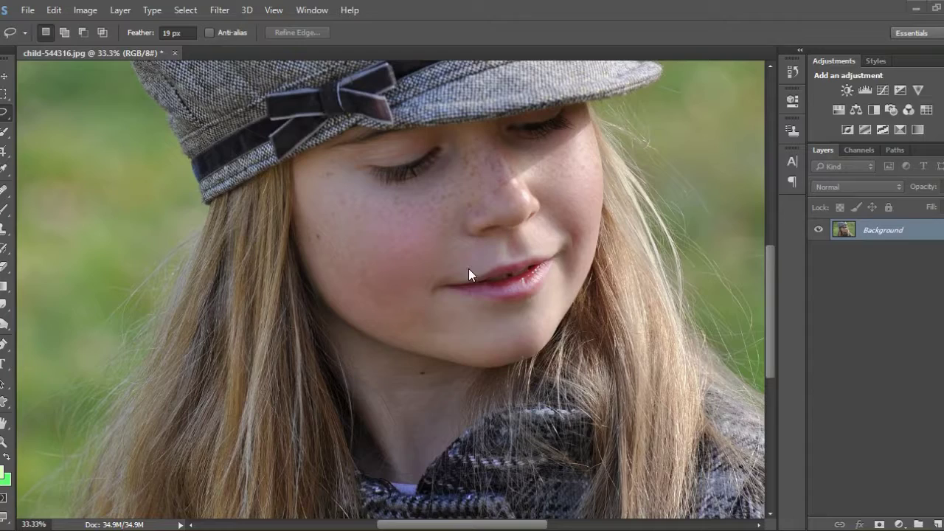
Step: Duplicate the Background into Layer 1 and zoom in on the girl's cheek
key(ctrl+j)
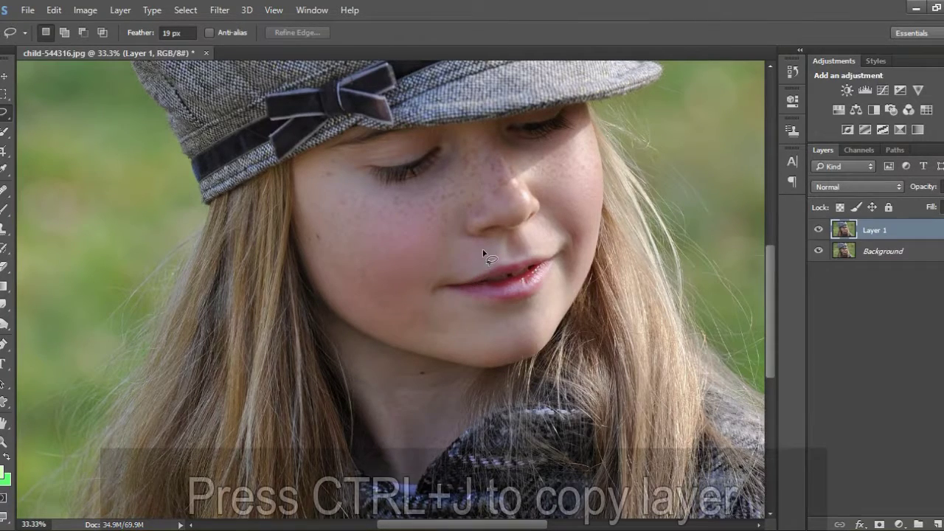
key(z)
click(359, 235)
key(l)
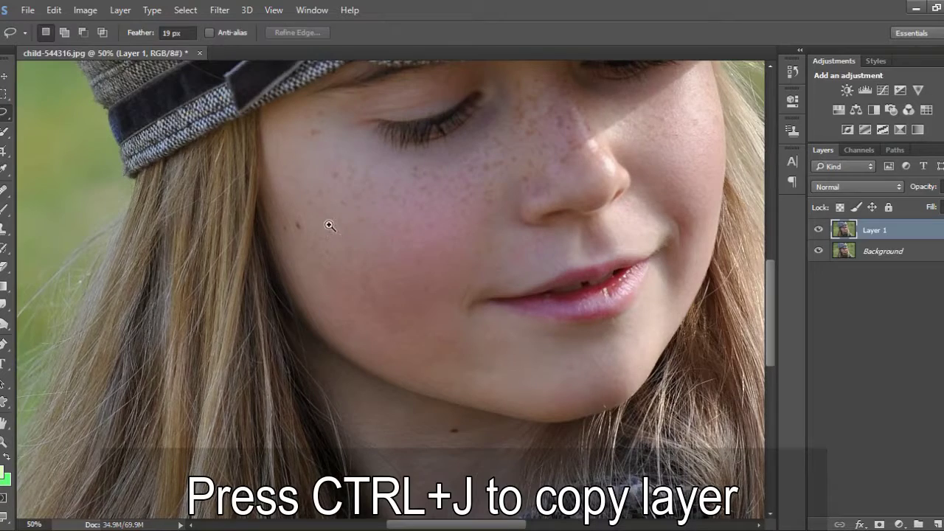
click(329, 226)
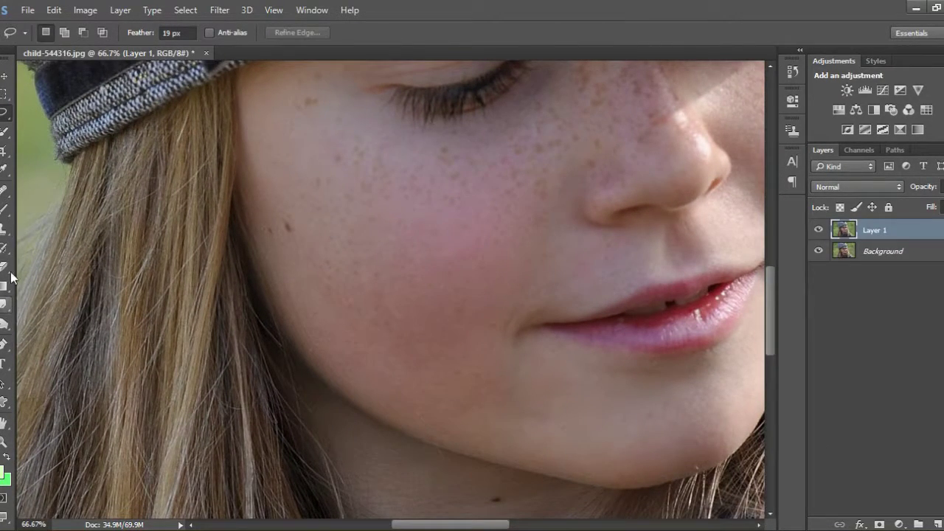
Step: Select the Healing Brush from the retouching tools flyout
click(4, 190)
right_click(4, 190)
click(67, 202)
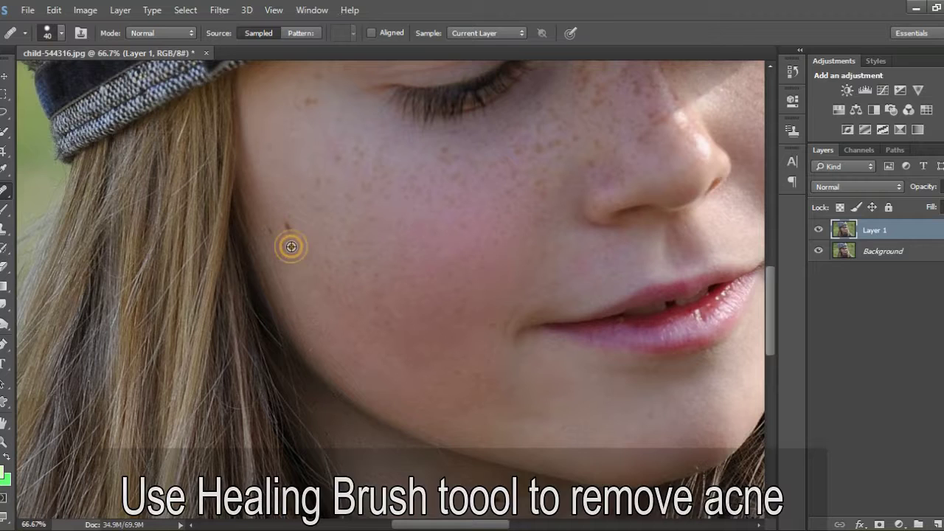
Step: Alt-sample clean skin and heal the freckles across the upper cheek
click(287, 232)
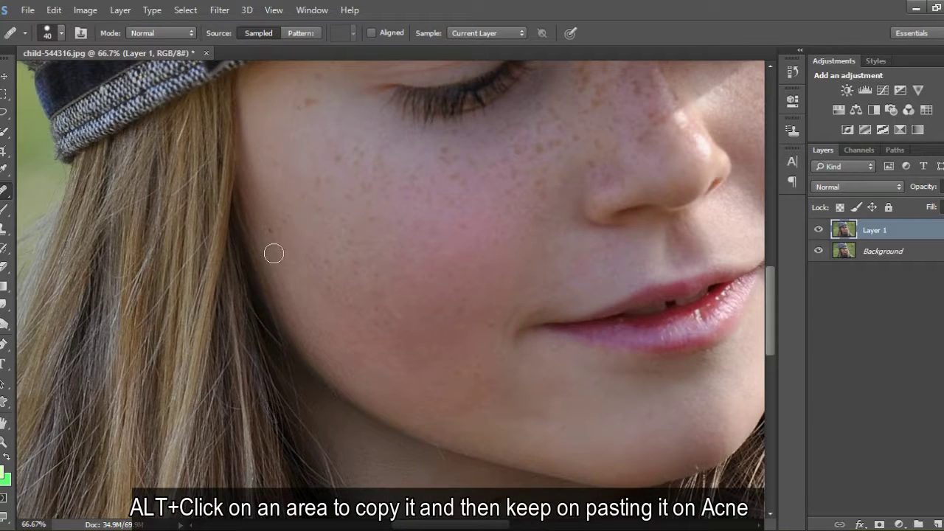
click(271, 230)
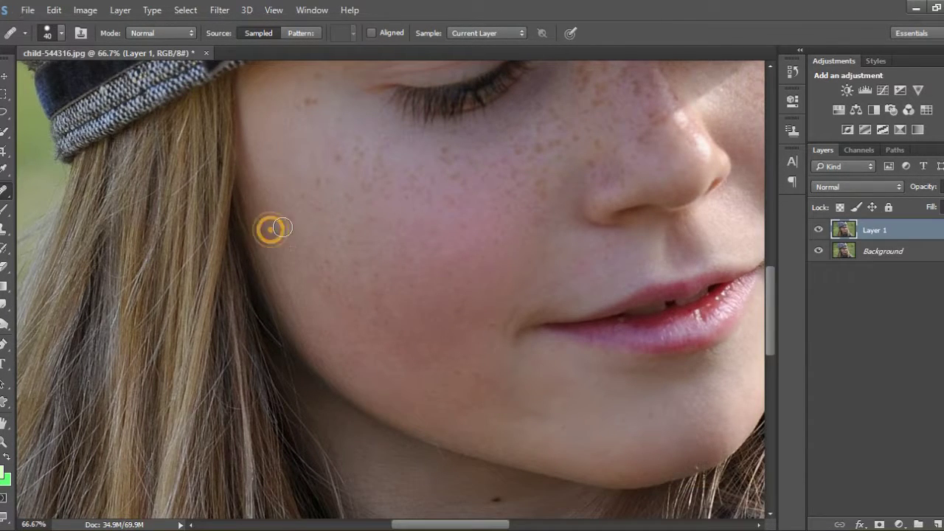
alt+click(302, 121)
click(312, 103)
click(301, 106)
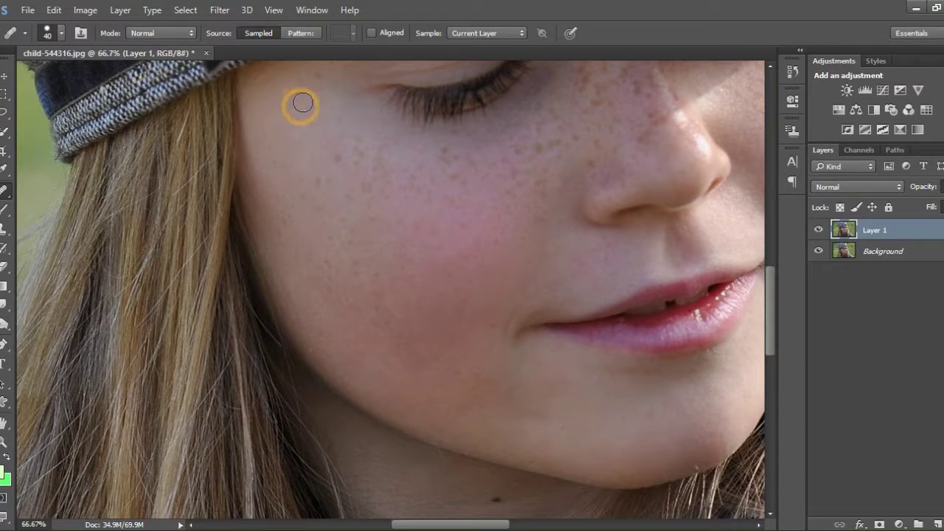
click(319, 78)
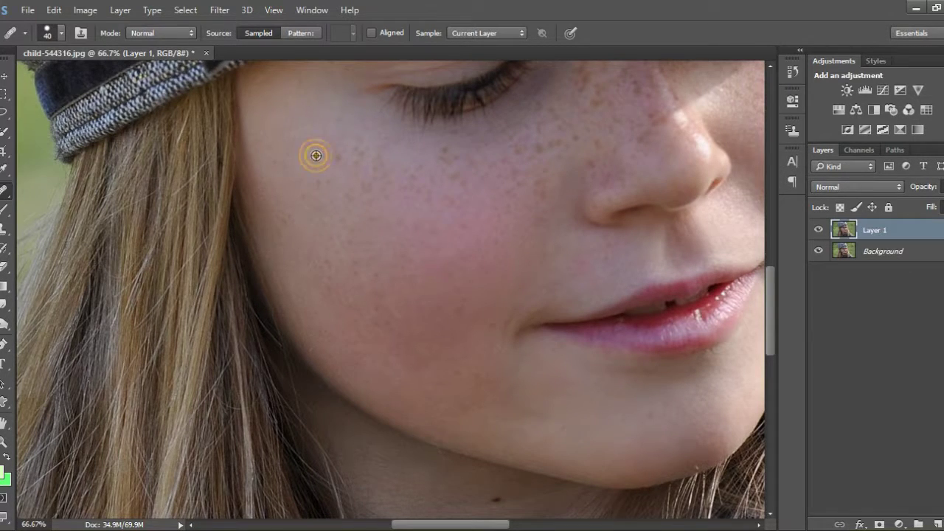
click(333, 157)
click(357, 152)
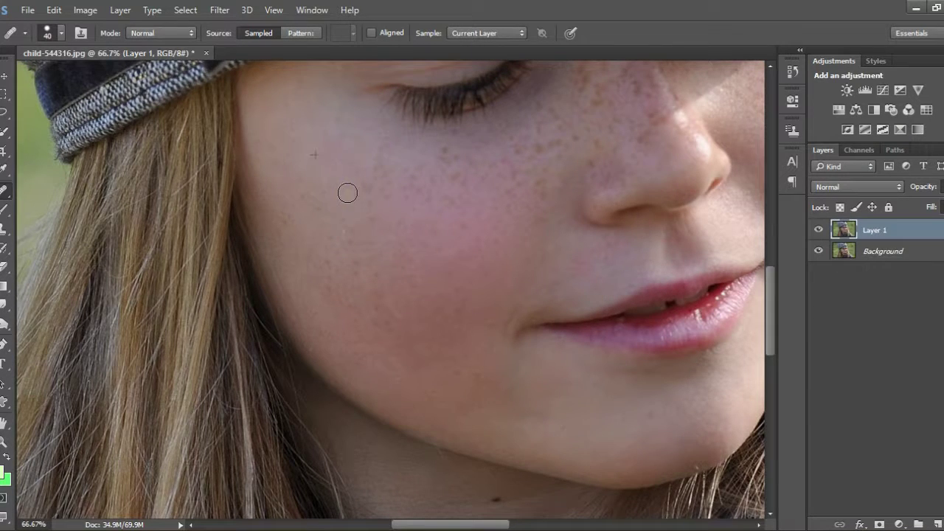
click(370, 186)
click(379, 157)
Step: Resample clean skin and heal the freckles between the cheek and nose
alt+click(385, 134)
click(406, 146)
alt+click(420, 140)
click(455, 134)
click(451, 156)
Step: Enlarge the healing brush to 70 px and heal the remaining lower-cheek spots
right_click(401, 289)
click(618, 6)
key(bracketright)
key(bracketright)
key(bracketright)
click(484, 225)
click(346, 214)
click(386, 225)
click(582, 158)
click(413, 241)
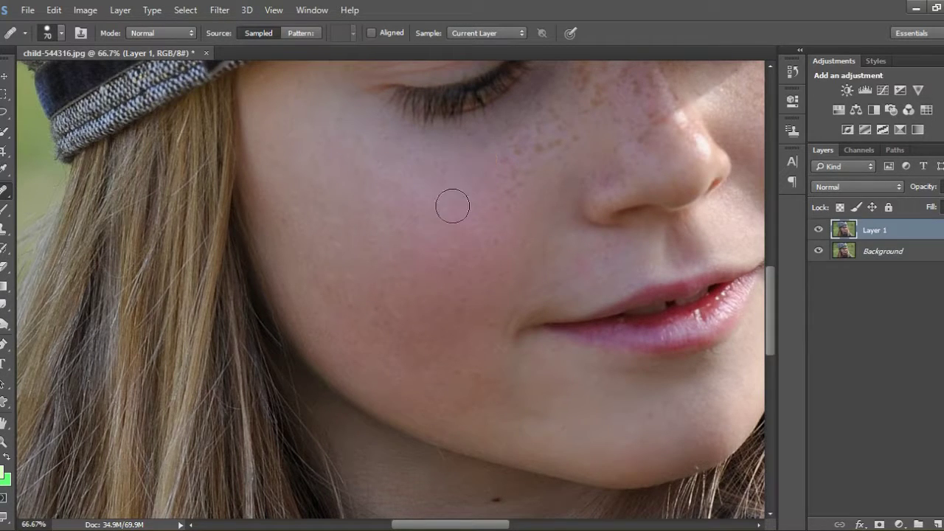
Step: Heal the freckles along the bridge of the nose
alt+click(496, 214)
click(543, 145)
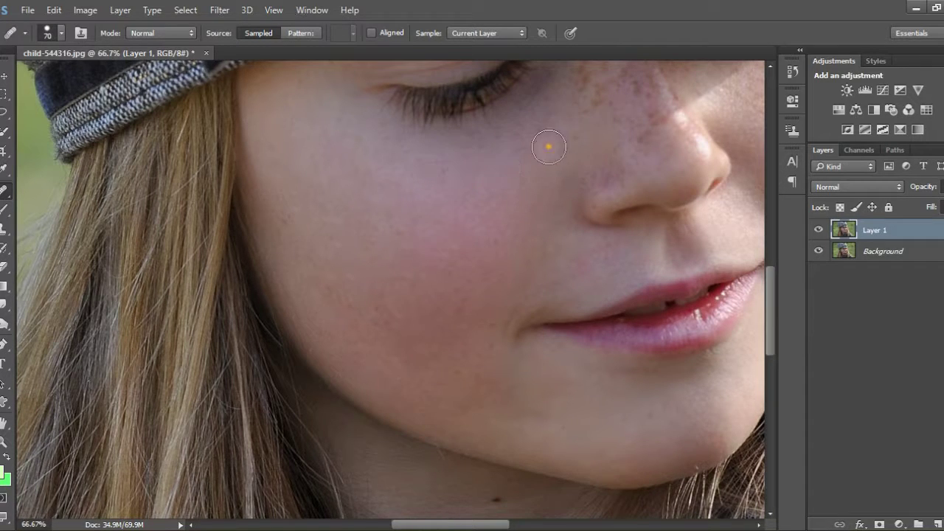
scroll(559, 180, up, 3)
drag(598, 169, 608, 148)
mouse_move(605, 187)
mouse_down()
mouse_move(633, 189)
mouse_move(649, 211)
mouse_up()
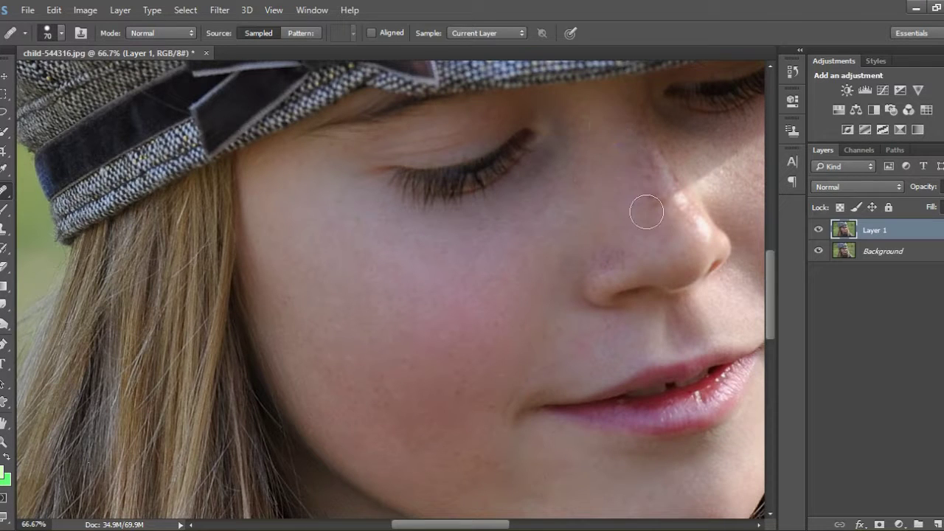
alt+click(642, 175)
Step: Zoom in, heal the skin under the eye, and fit the photo on screen
ctrl+click(414, 218)
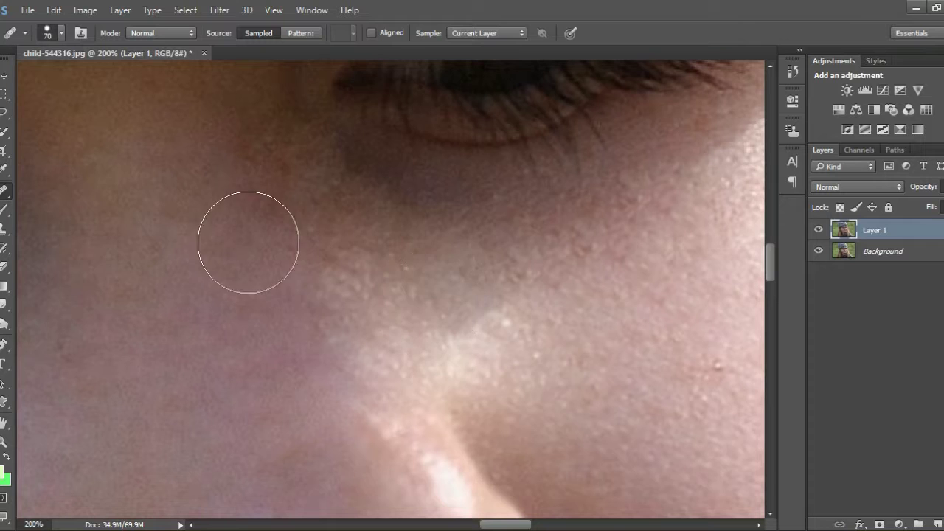
alt+click(153, 194)
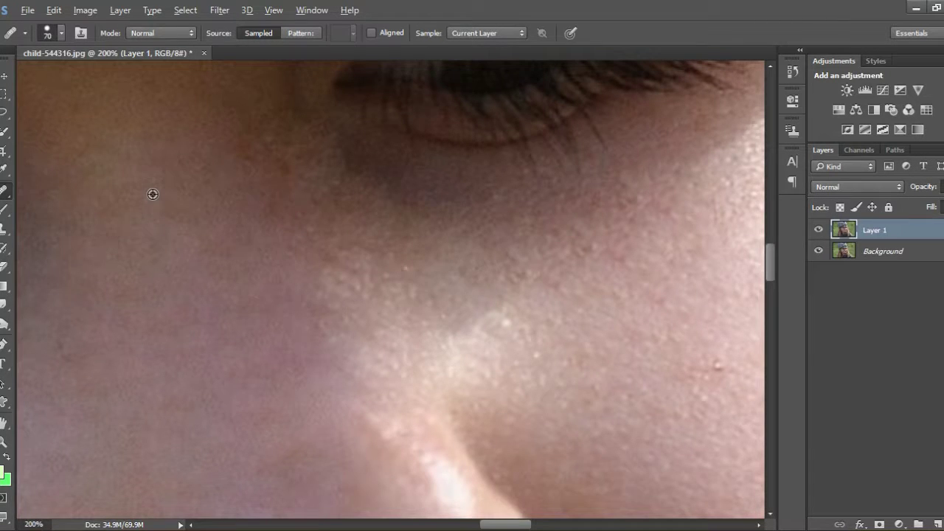
drag(258, 154, 328, 185)
click(346, 185)
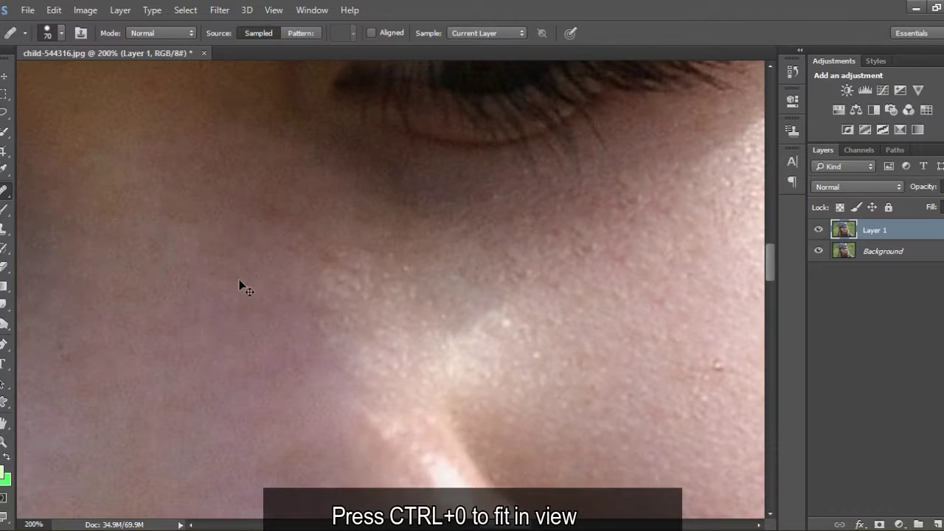
key(ctrl+0)
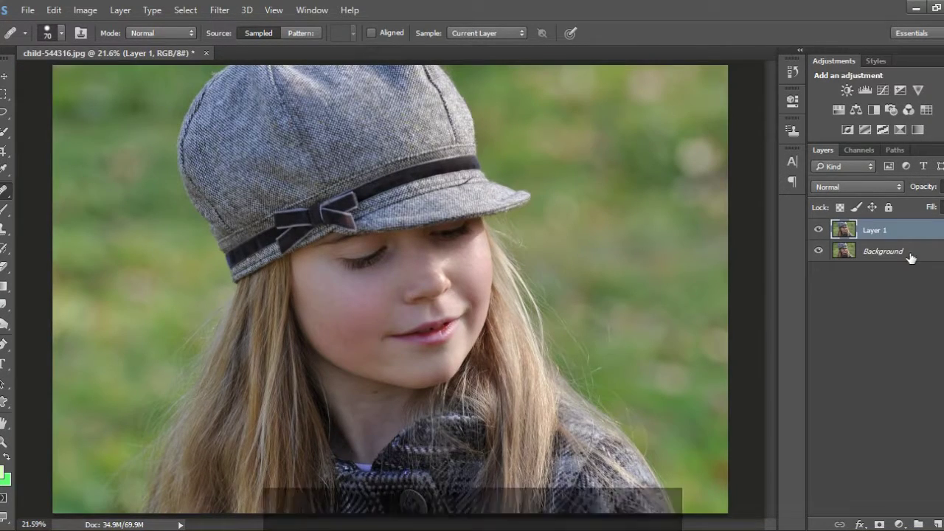
Step: Merge Layer 1 into Background, duplicate it twice, and hide the top copy
shift+click(909, 251)
right_click(911, 252)
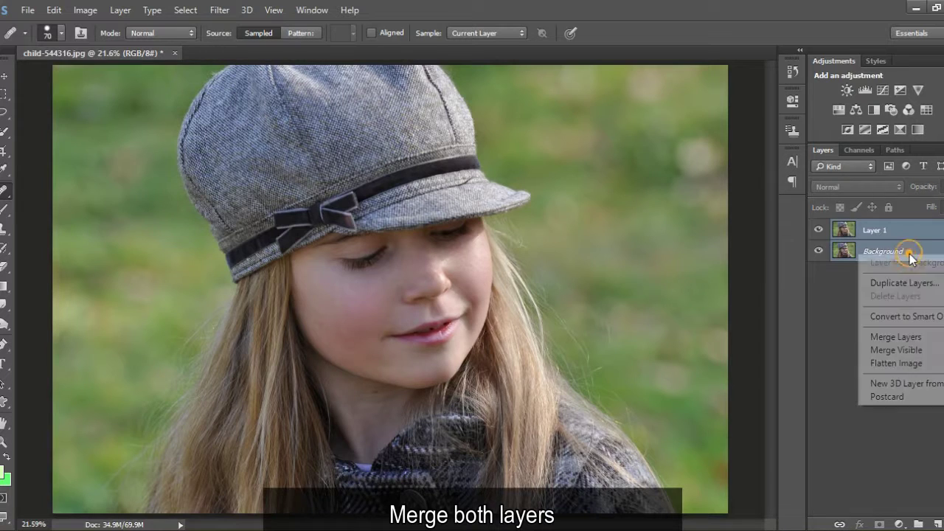
click(899, 336)
key(ctrl+j)
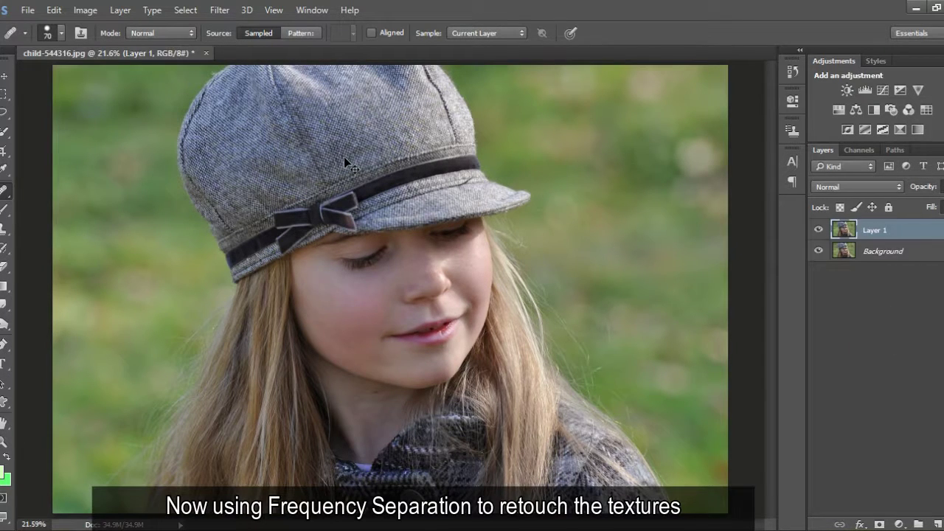
key(ctrl+j)
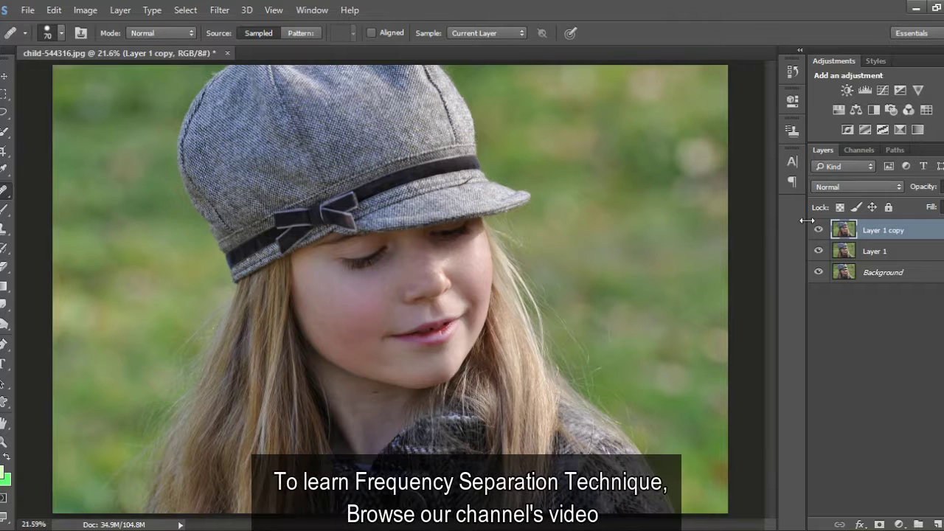
click(819, 230)
click(875, 250)
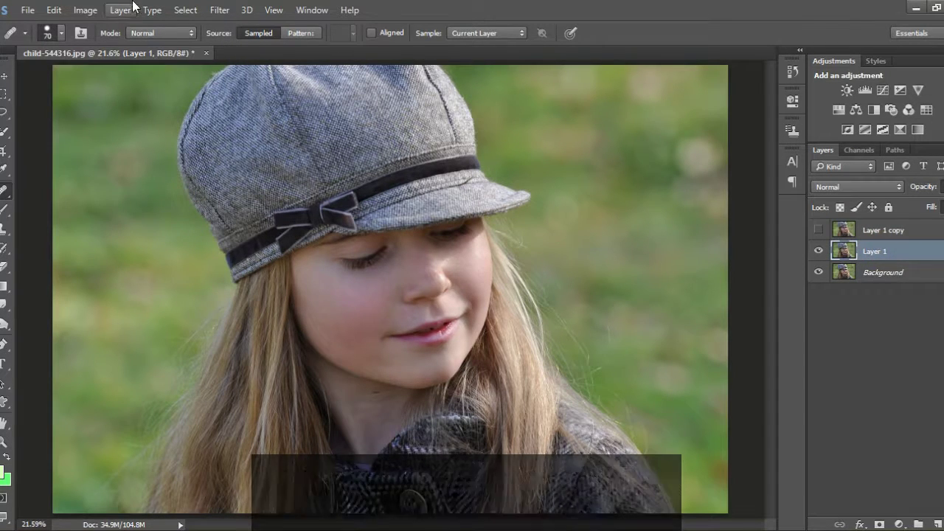
Step: Gaussian-blur Layer 1 at 15.5 pixels, then show and select Layer 1 copy
click(220, 10)
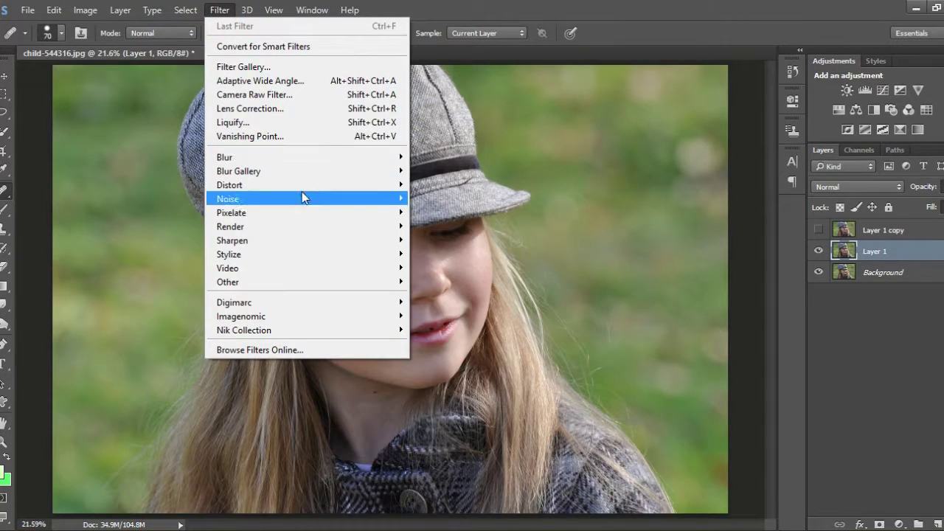
mouse_move(225, 157)
click(447, 209)
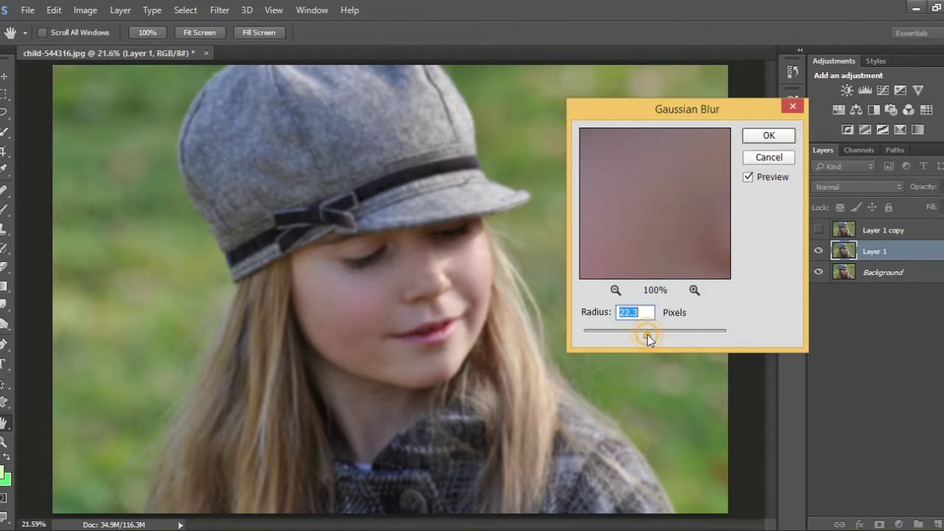
drag(645, 335, 643, 334)
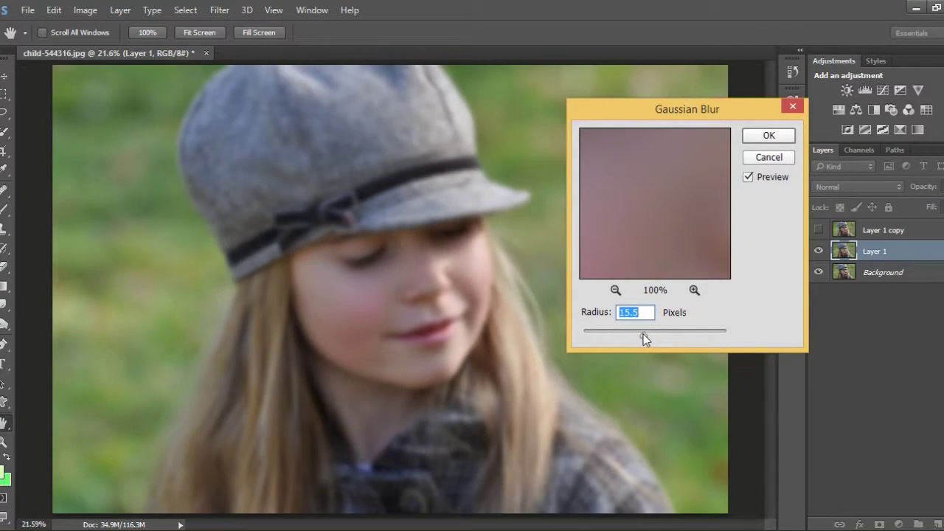
click(767, 136)
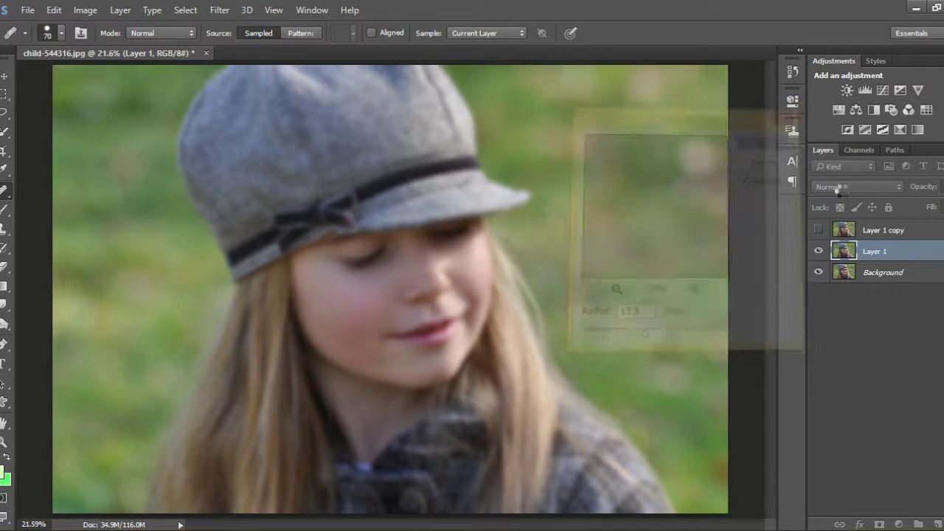
click(819, 231)
click(878, 230)
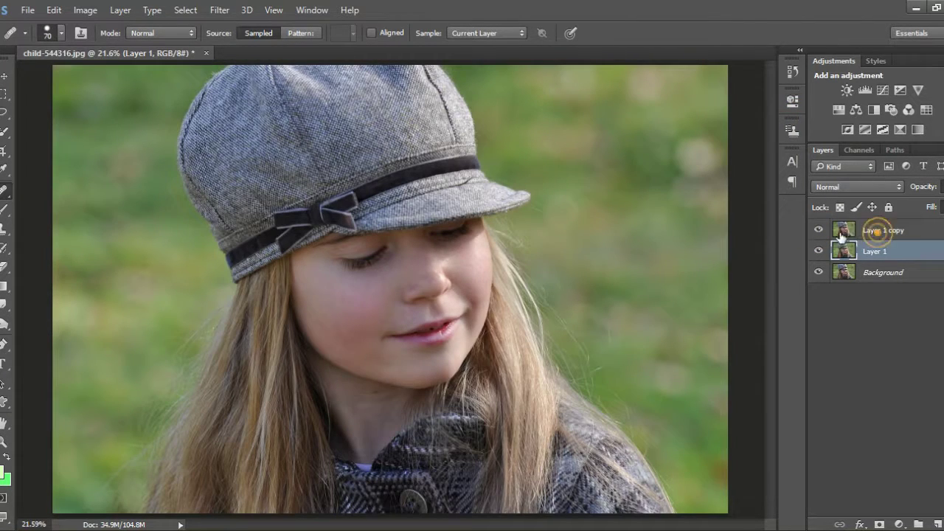
Step: Apply Image to Layer 1 copy: source Layer 1, Subtract, scale 2, offset 136
click(95, 11)
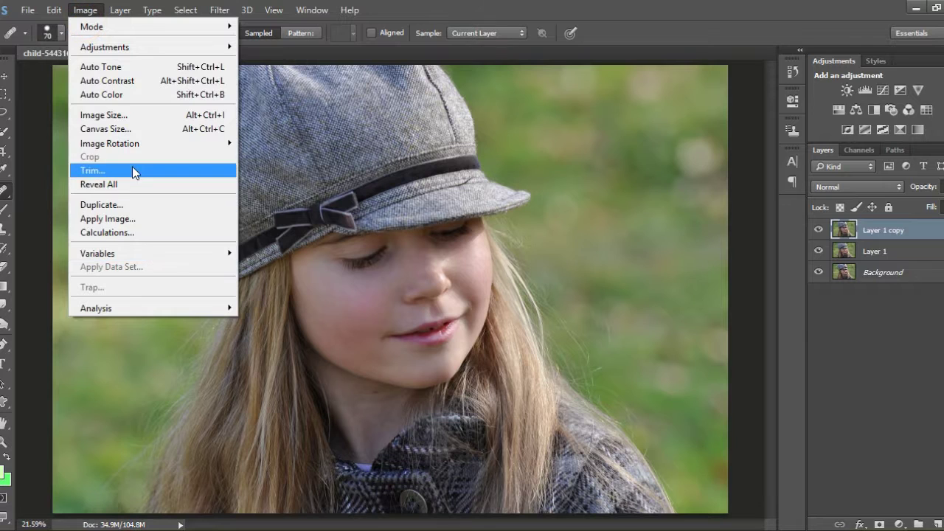
click(135, 217)
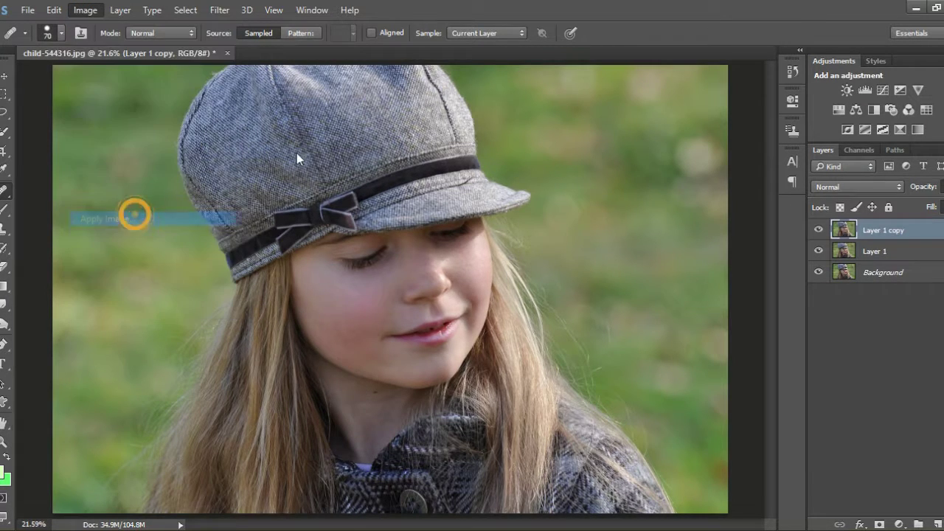
click(445, 162)
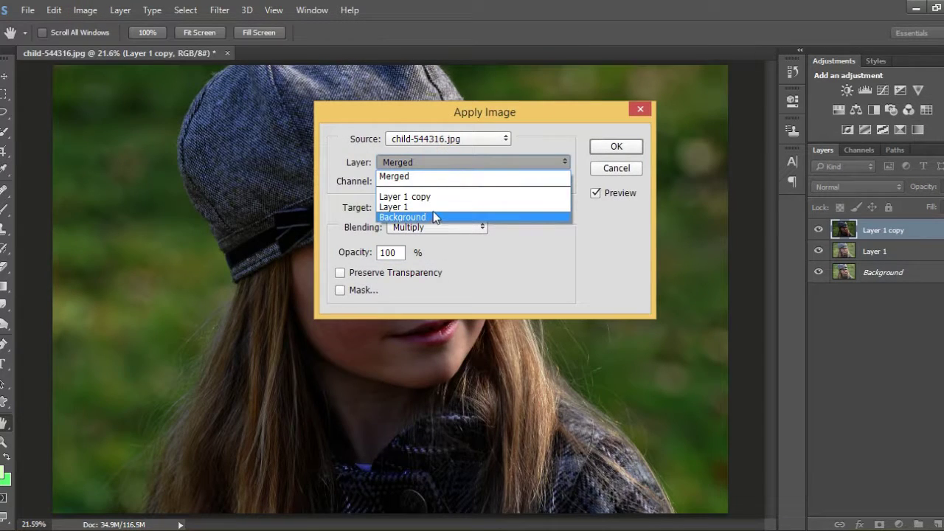
click(433, 206)
click(425, 228)
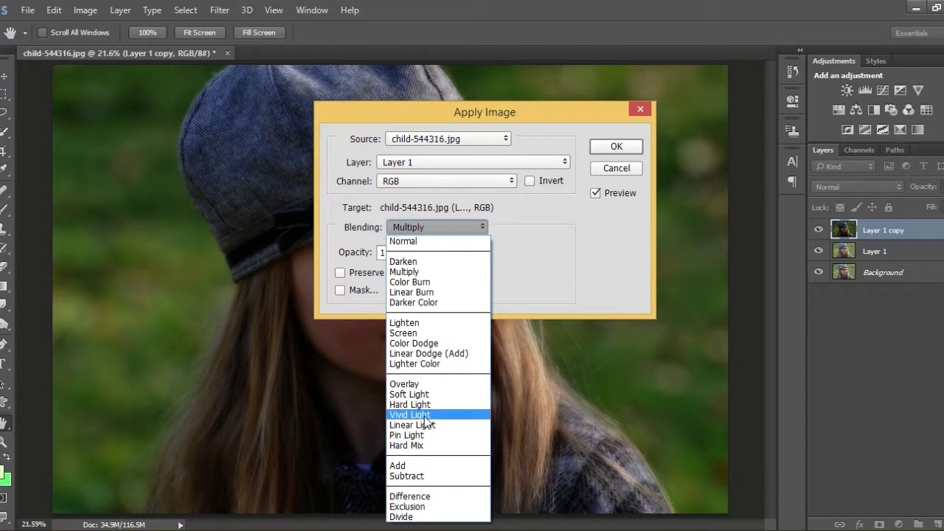
click(424, 475)
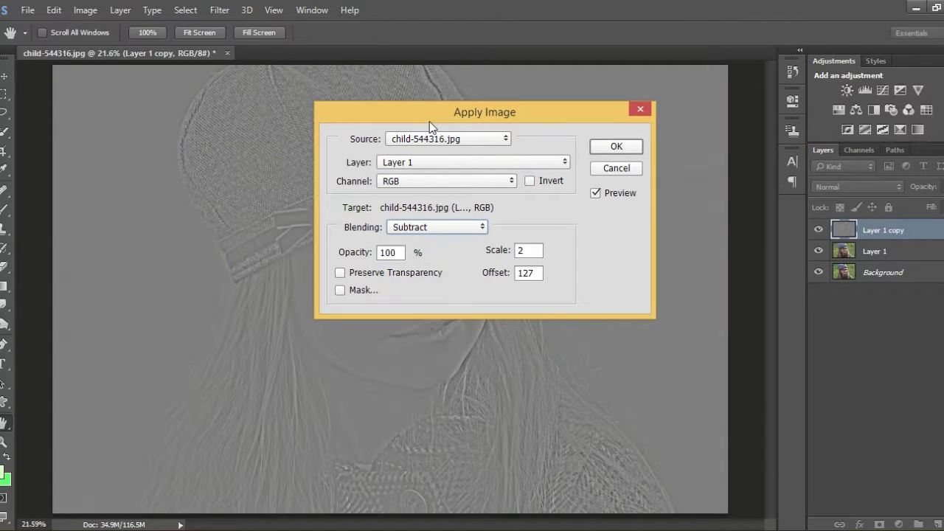
mouse_move(428, 110)
mouse_down()
mouse_move(137, 88)
mouse_move(124, 105)
mouse_up()
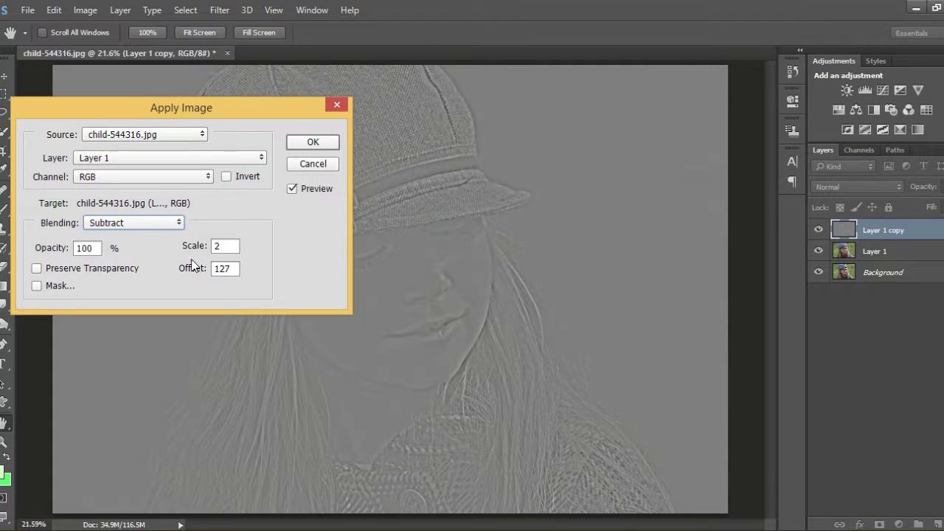
mouse_move(201, 272)
mouse_down()
mouse_move(179, 267)
mouse_move(200, 273)
mouse_up()
click(314, 143)
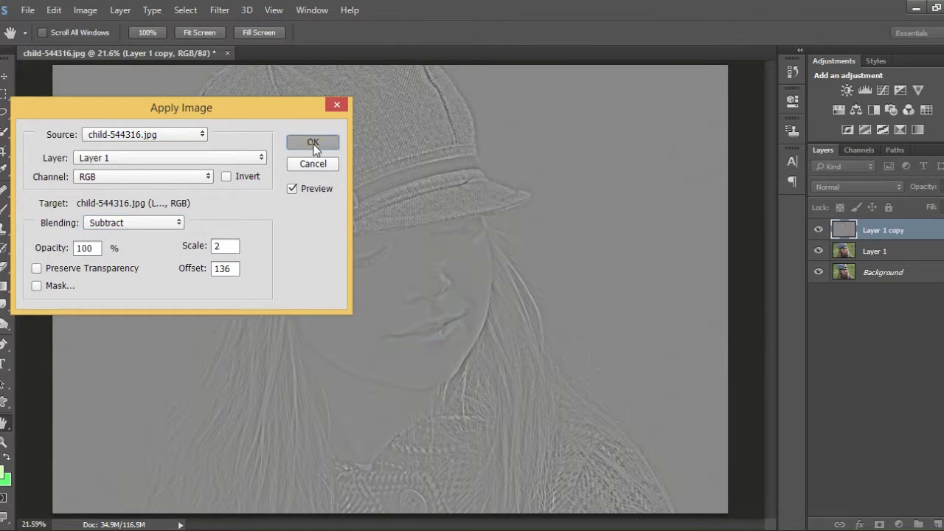
Step: Set Layer 1 copy's blend mode to Linear Light and dismiss a healing error
key(j)
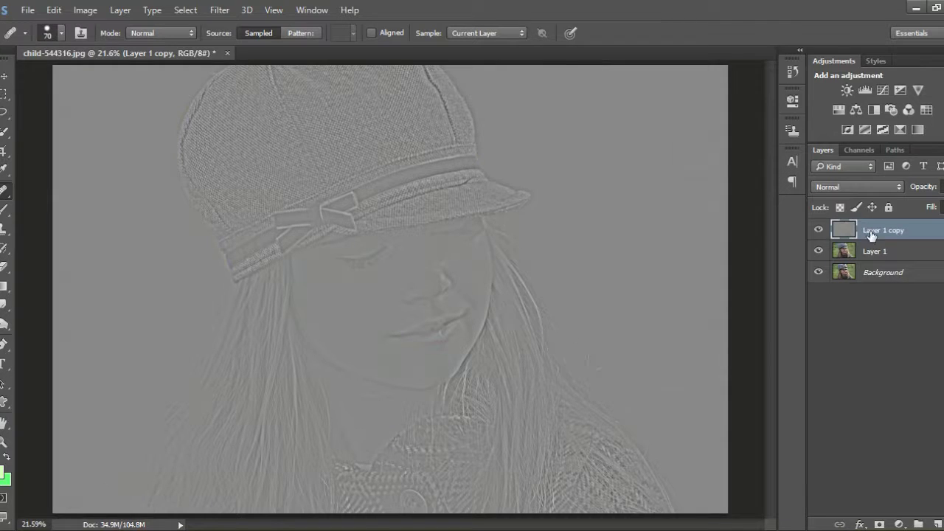
click(840, 190)
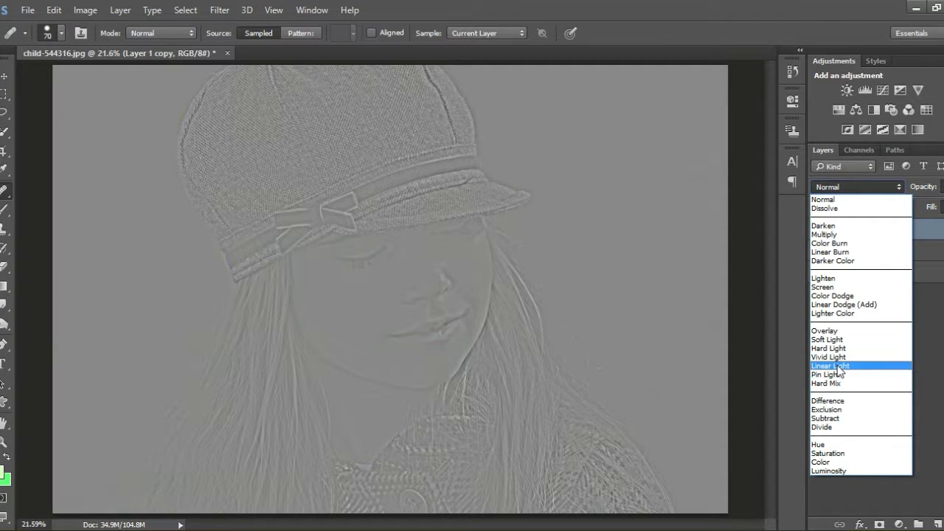
click(839, 366)
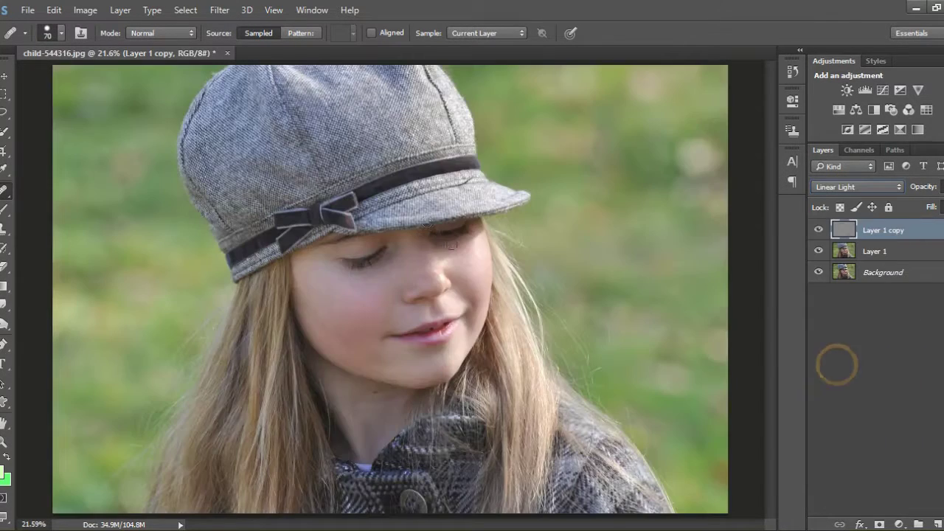
click(315, 253)
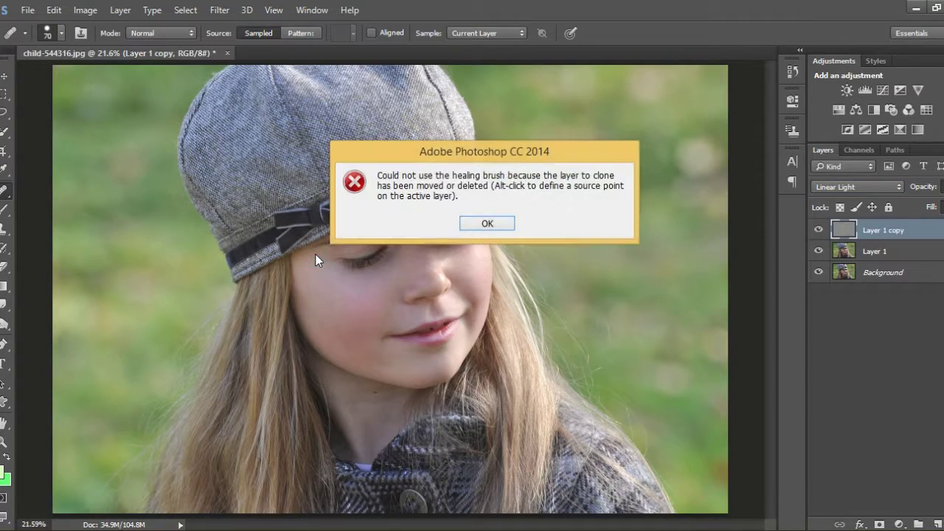
click(487, 224)
Step: Zoom in on the cheek and make Layer 1 the working layer
key(z)
drag(312, 295, 413, 297)
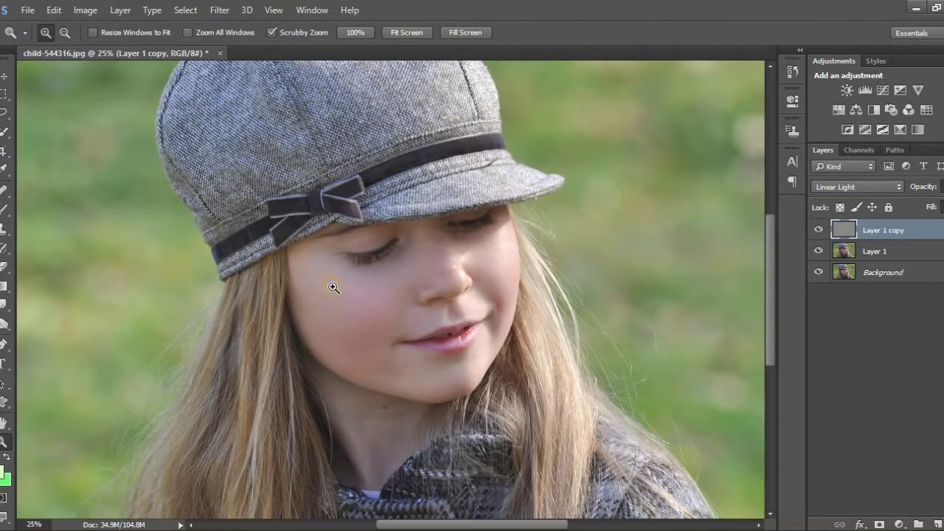
click(413, 298)
key(j)
scroll(619, 274, down, 1)
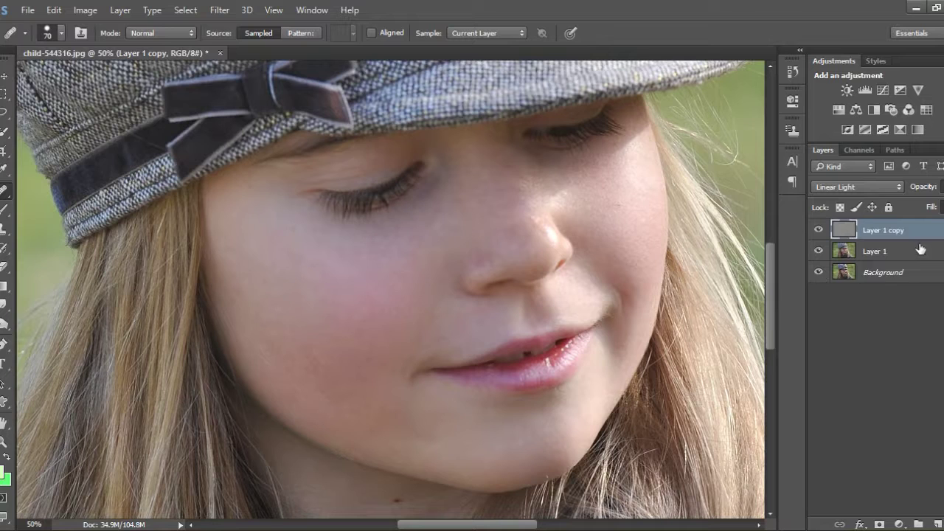
click(896, 253)
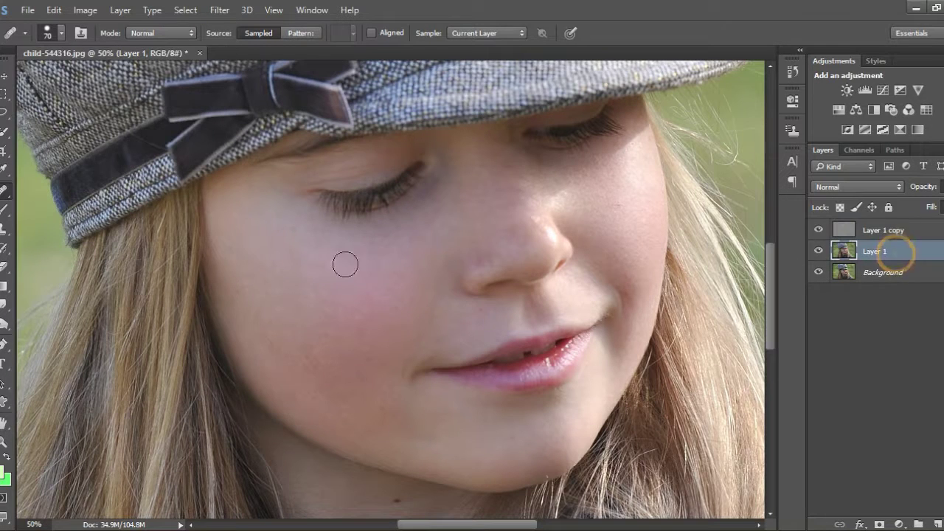
Step: Lasso a feathered patch of the cheek on Layer 1
click(4, 112)
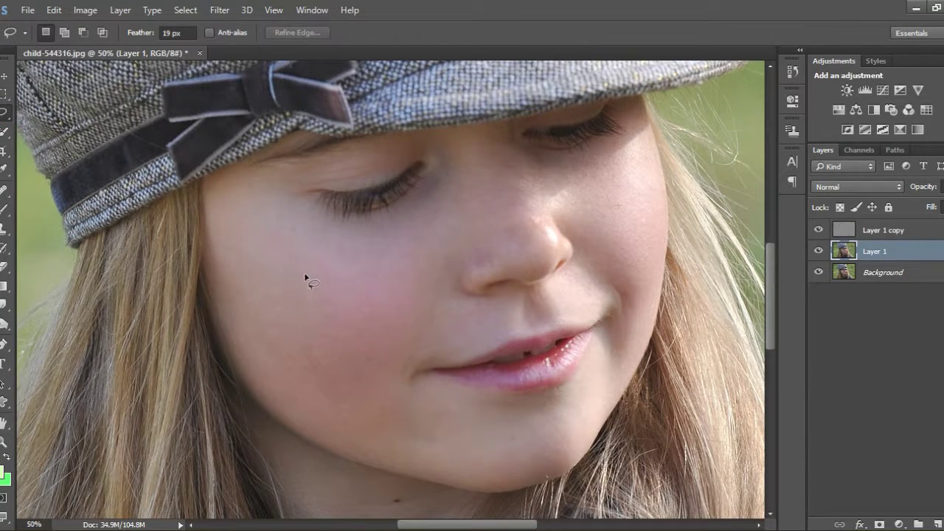
drag(294, 231, 349, 342)
drag(308, 235, 302, 230)
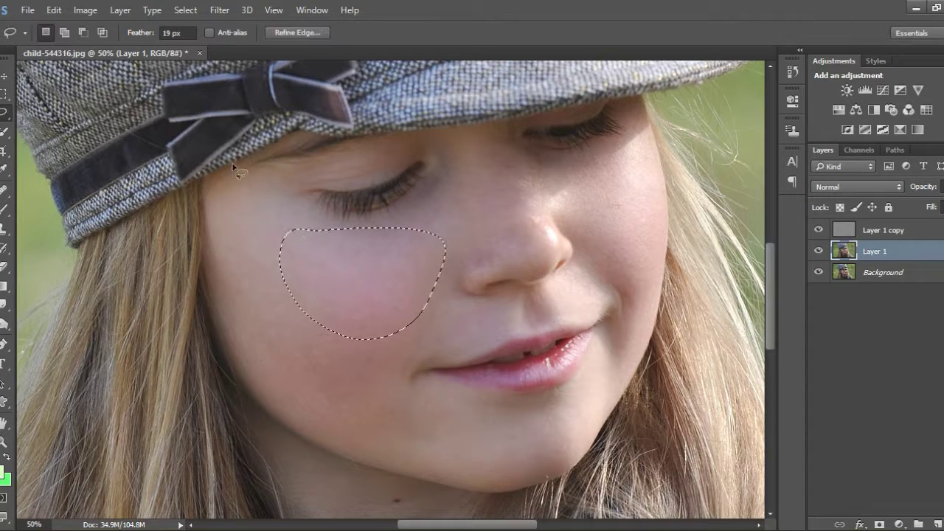
Step: Blur the cheek patch with a 23.7-pixel Gaussian Blur and outline the skin beside the nose
click(225, 12)
mouse_move(306, 157)
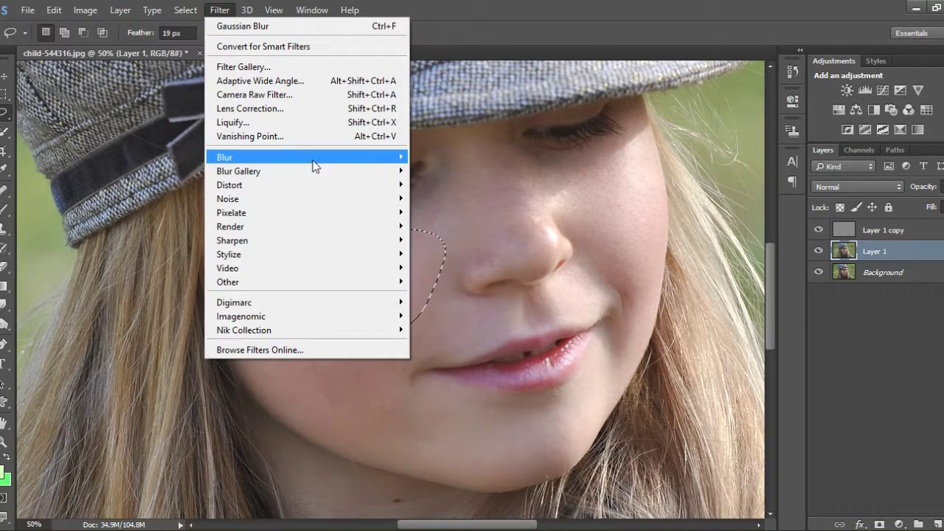
click(435, 212)
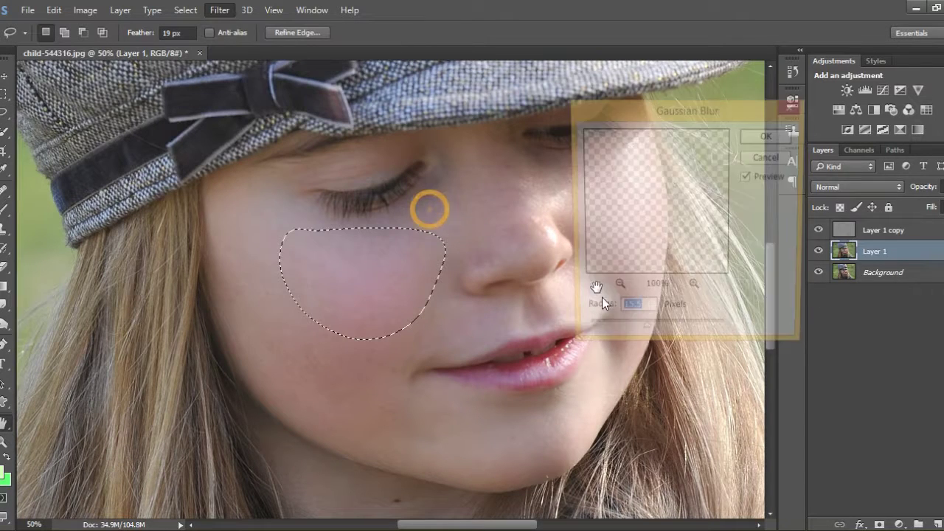
drag(645, 335, 650, 336)
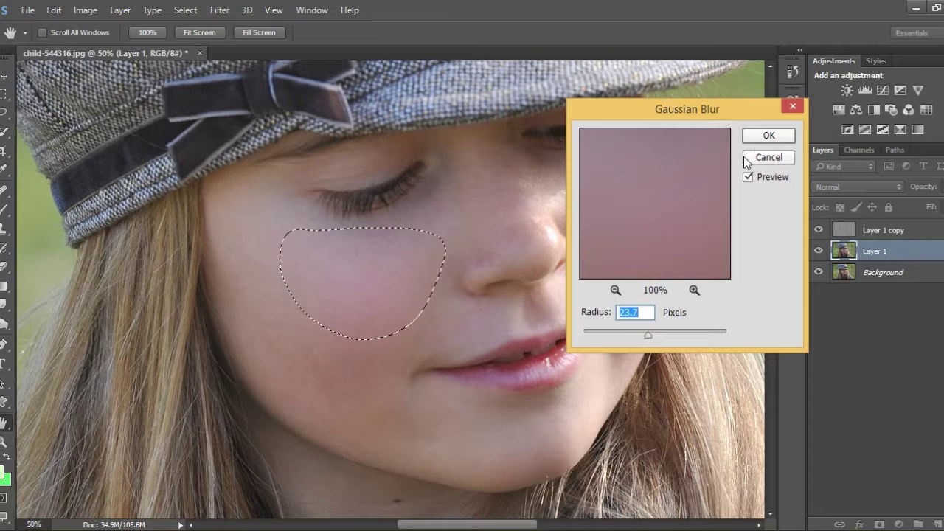
click(769, 135)
mouse_move(490, 152)
mouse_down()
mouse_move(536, 171)
mouse_move(489, 158)
mouse_up()
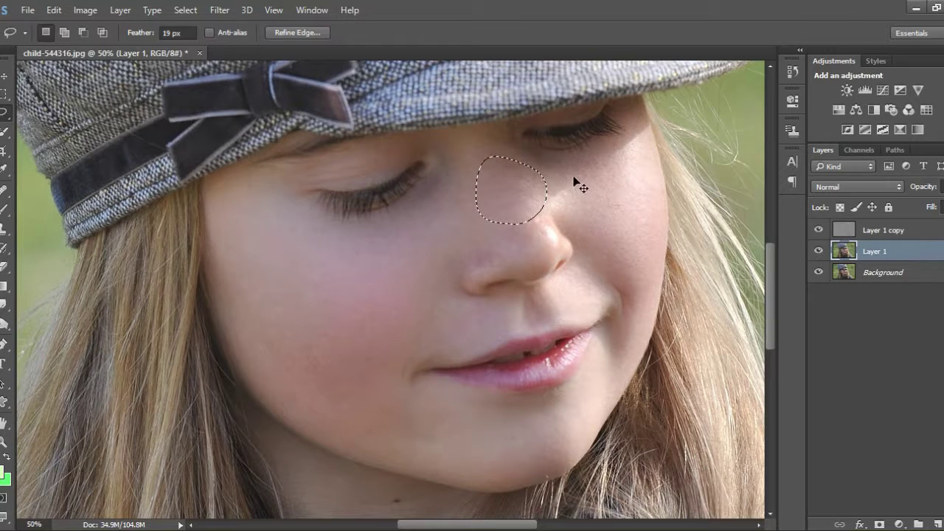
Step: Smooth feathered patches beside the nose and on the cheek below the eye
key(ctrl+d)
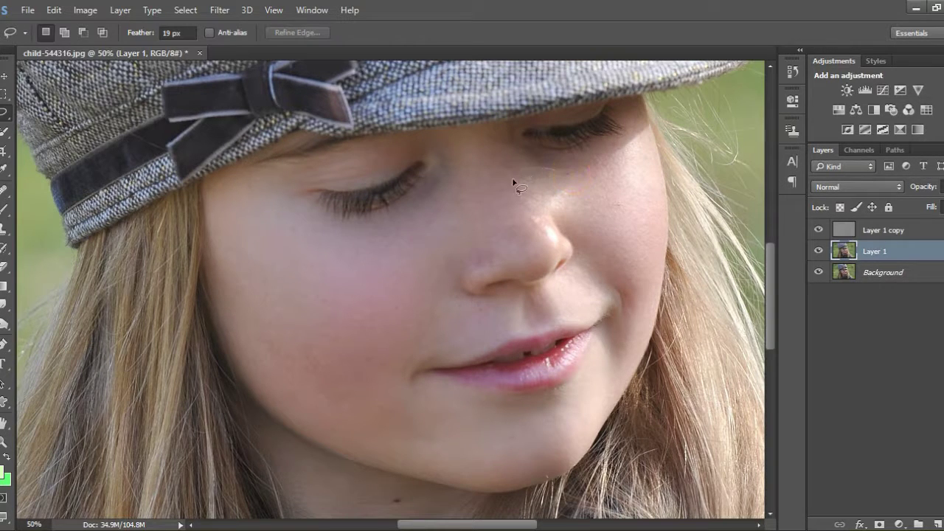
drag(558, 172, 558, 173)
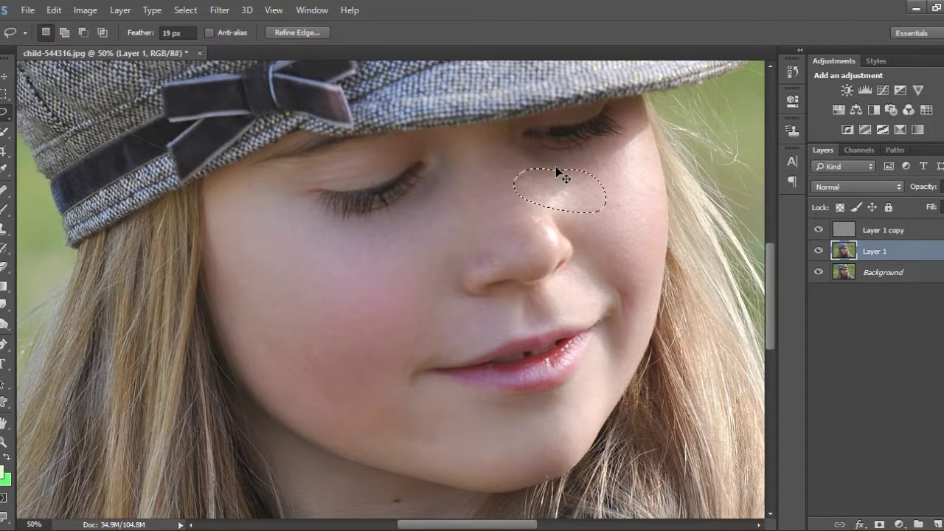
key(ctrl+d)
drag(624, 150, 642, 248)
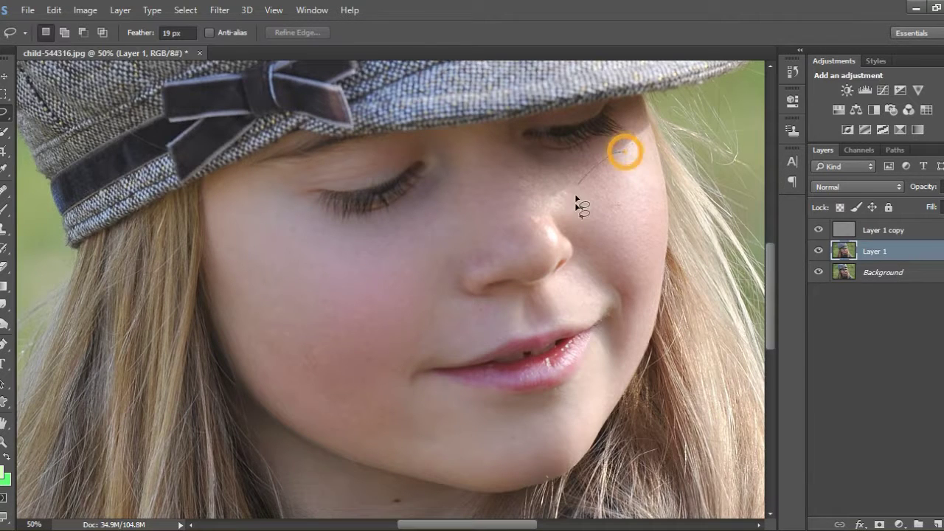
drag(644, 160, 636, 154)
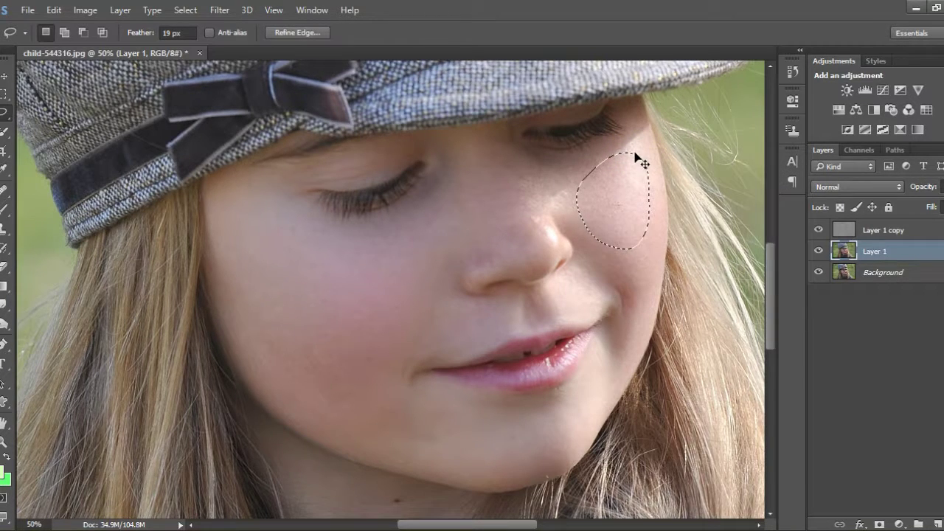
key(ctrl+d)
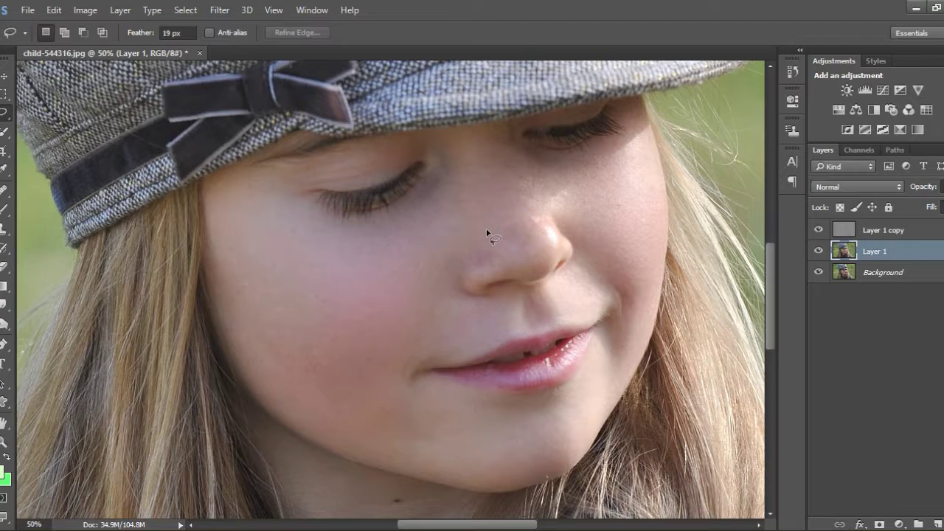
scroll(489, 221, down, 2)
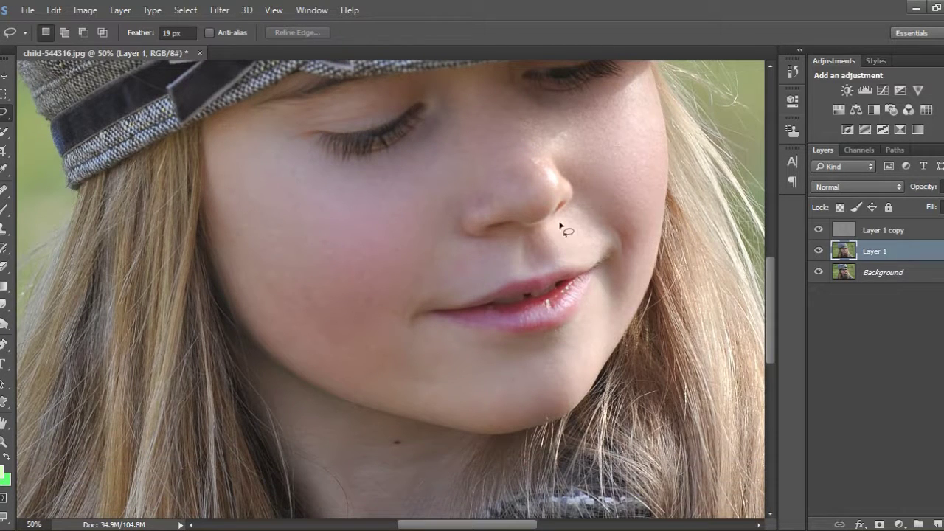
Step: Smooth the cheek area from the nose down and the skin beneath the eye
mouse_move(433, 253)
mouse_down()
mouse_move(437, 264)
mouse_move(436, 254)
mouse_up()
click(406, 150)
drag(405, 160, 527, 116)
drag(441, 145, 441, 147)
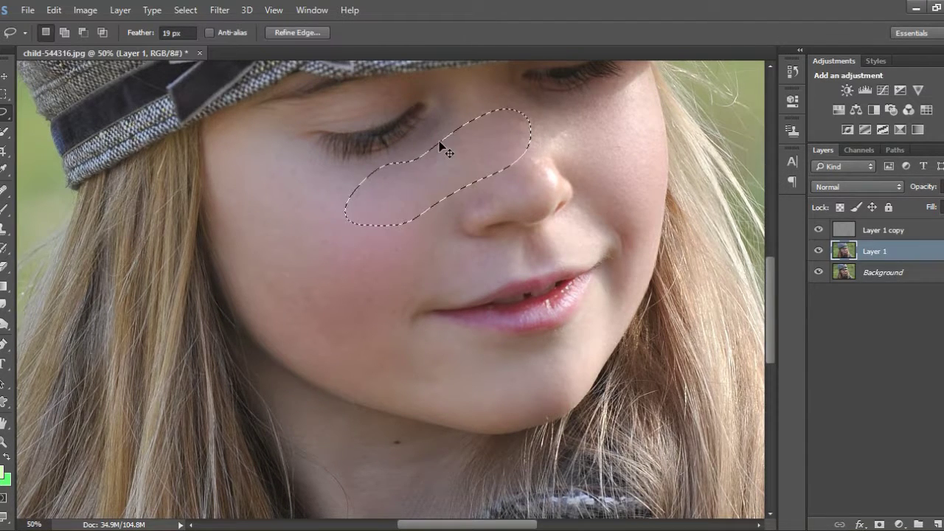
click(546, 131)
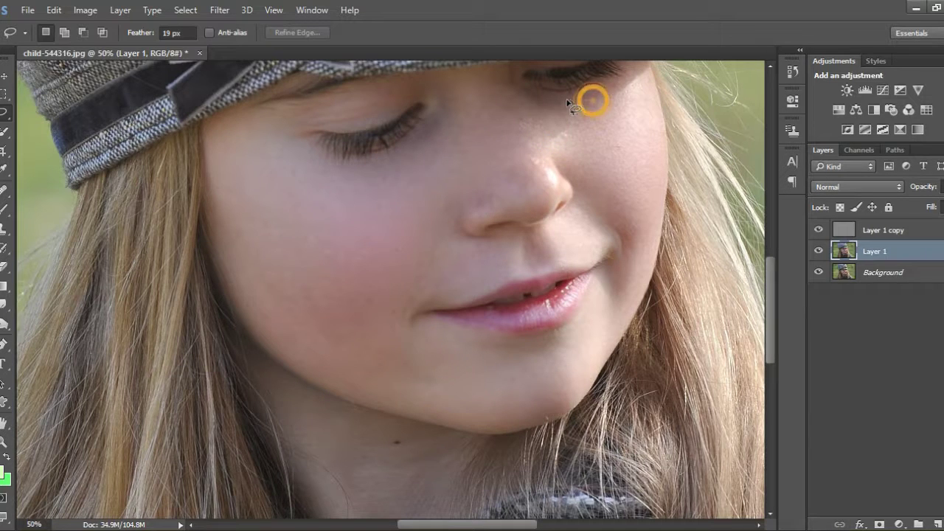
mouse_move(491, 128)
mouse_down()
mouse_move(594, 129)
mouse_move(597, 99)
mouse_up()
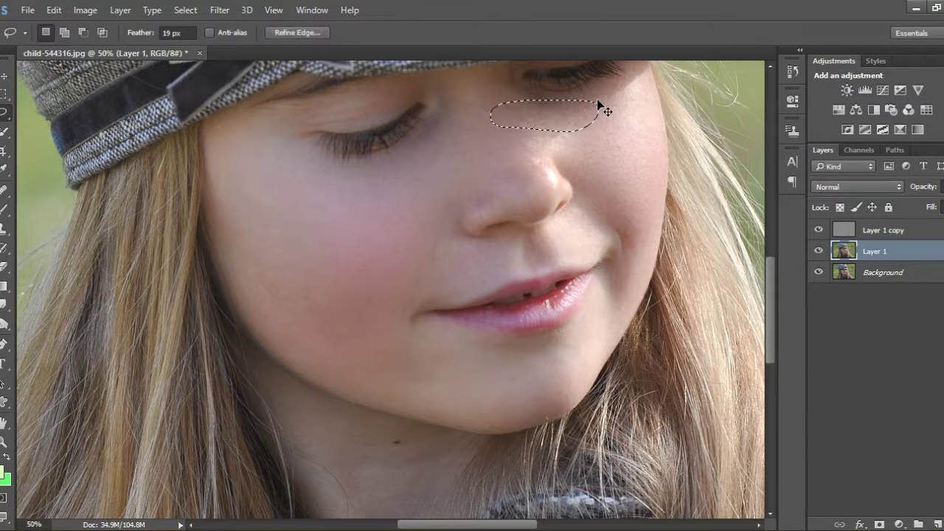
click(484, 156)
Step: Scroll back over the image and make Layer 1 copy the active layer
scroll(427, 190, down, 2)
scroll(420, 179, up, 1)
scroll(419, 179, up, 1)
scroll(417, 179, up, 3)
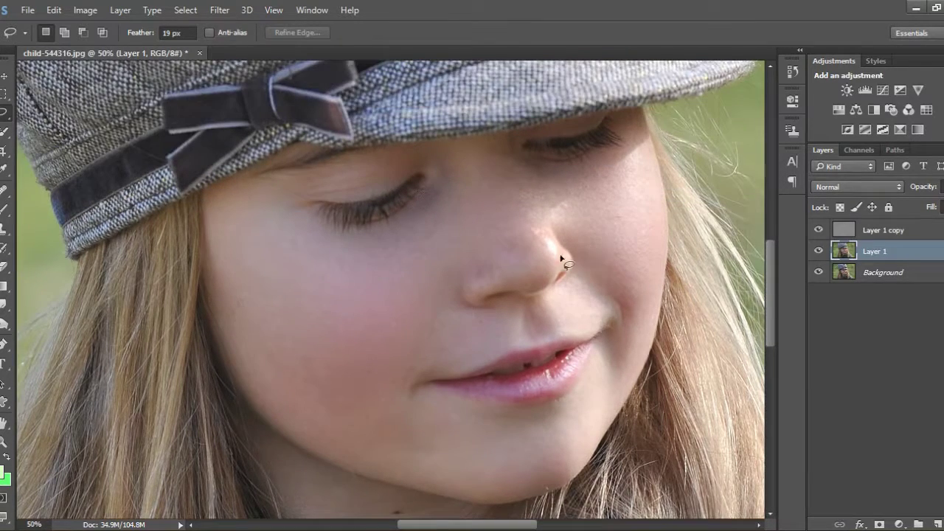
scroll(699, 234, up, 1)
click(895, 237)
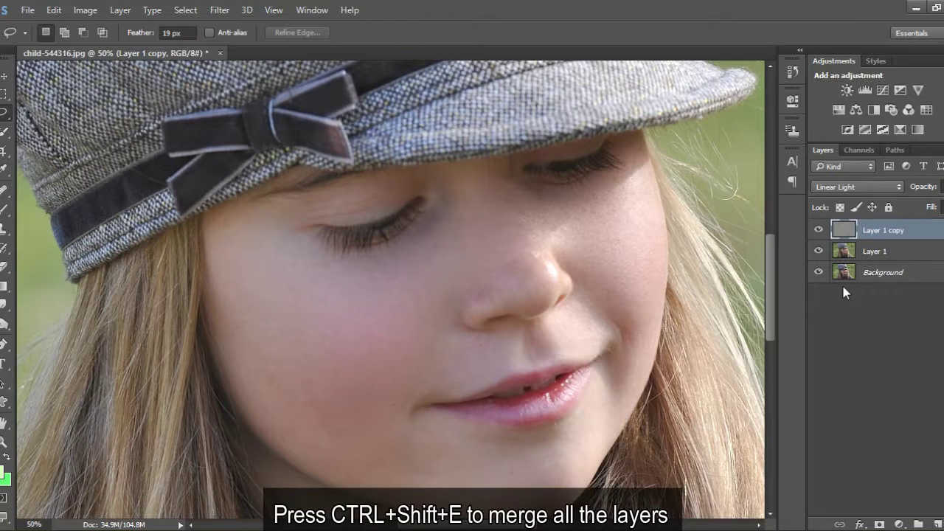
Step: Merge visible layers with Ctrl+Shift+E, duplicate the result, and launch the Camera Raw Filter
key(ctrl+shift+e)
key(ctrl+j)
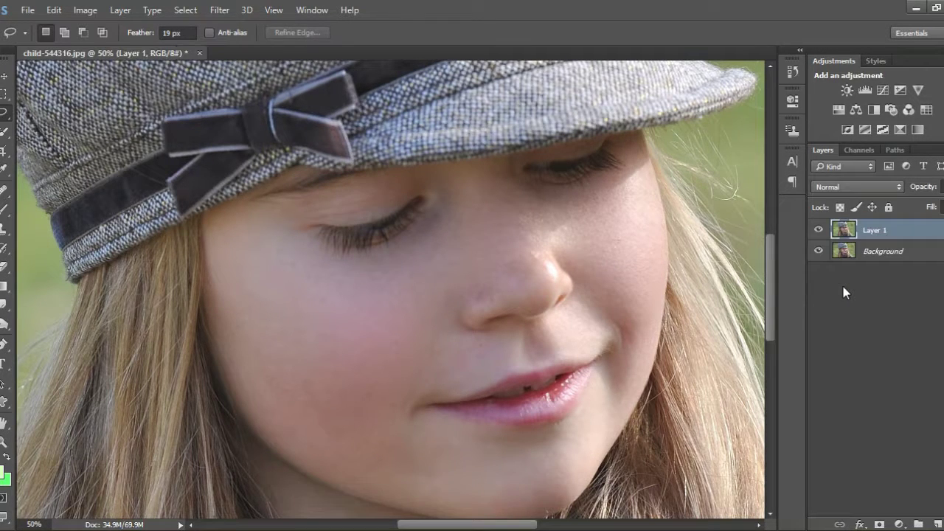
click(225, 10)
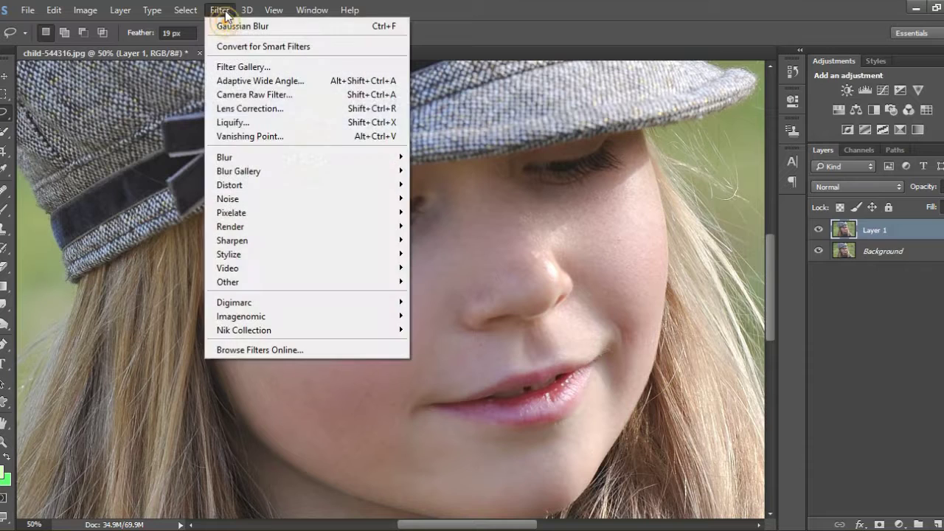
click(328, 96)
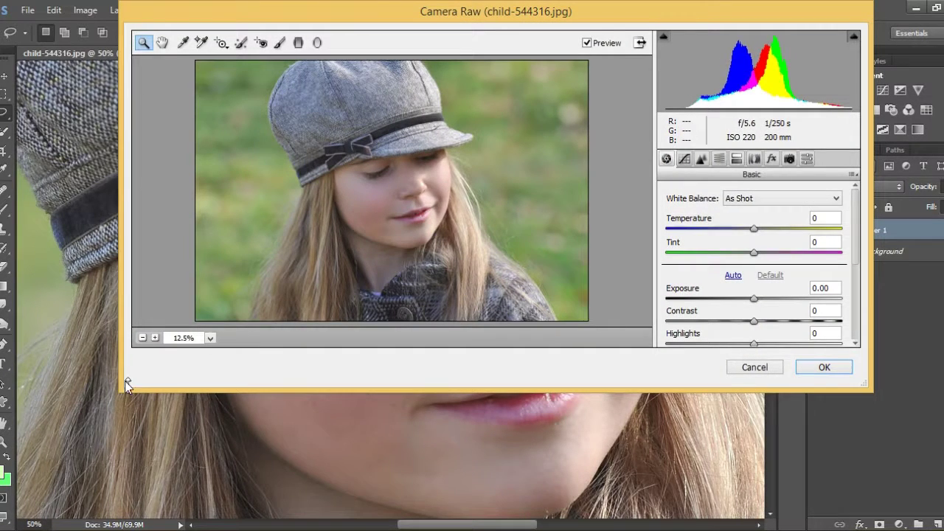
Step: Enlarge the Camera Raw window and zoom the preview to 50% centred on the face
drag(124, 391, 41, 527)
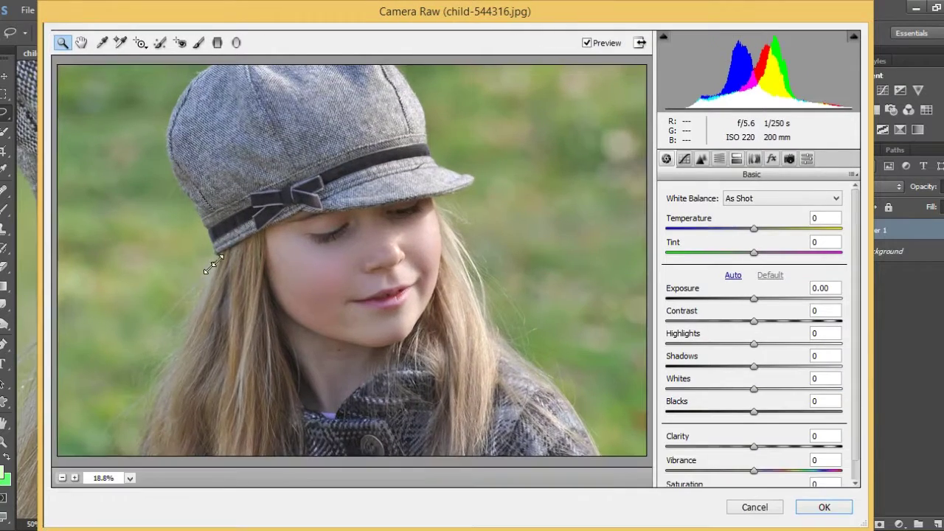
click(320, 249)
click(399, 264)
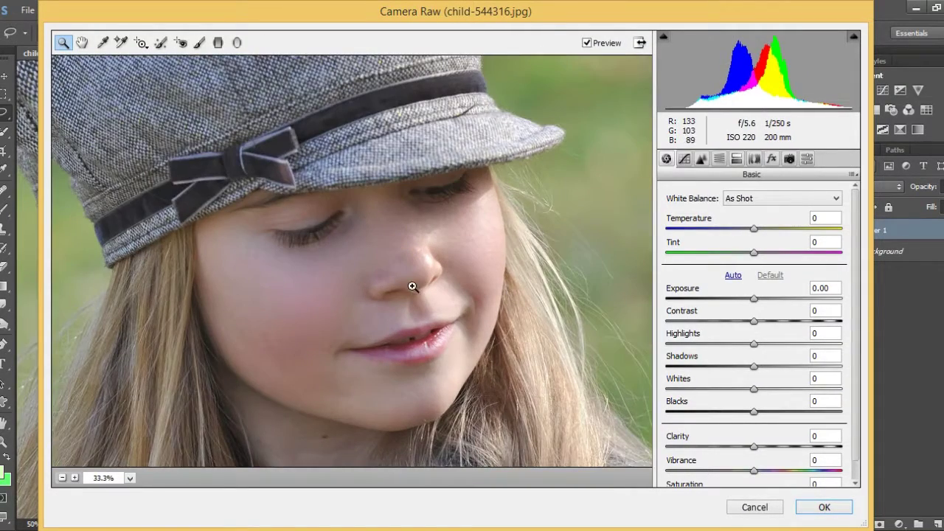
click(412, 285)
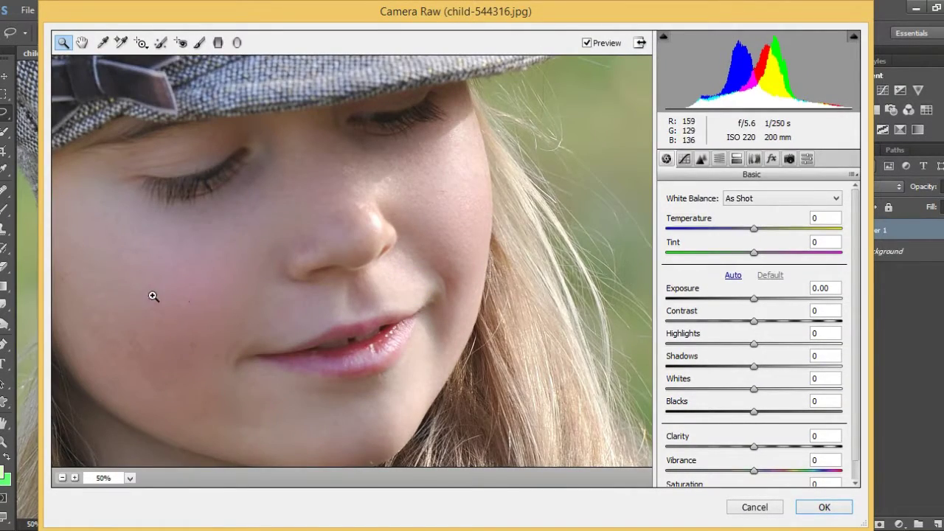
click(82, 42)
drag(143, 252, 284, 222)
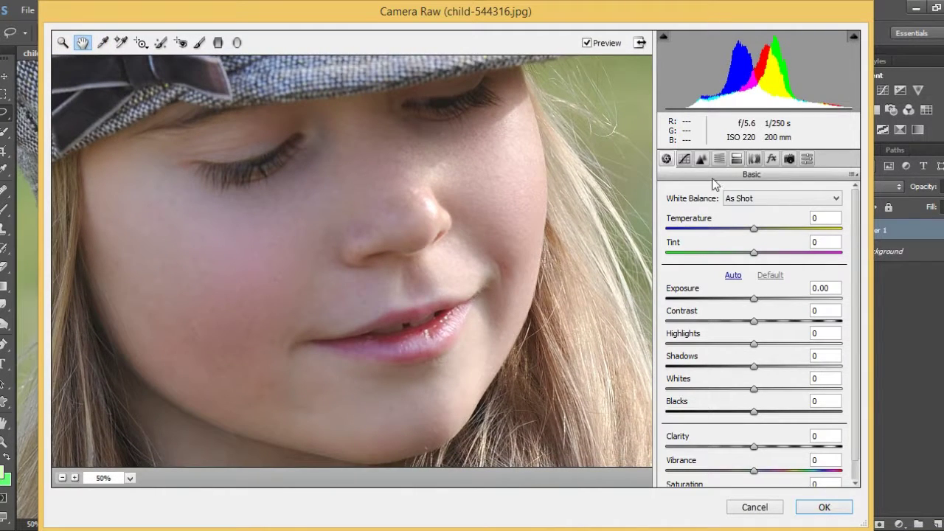
Step: Set Clarity to -22, Tint to +7 and Shadows to +7
drag(755, 447, 745, 447)
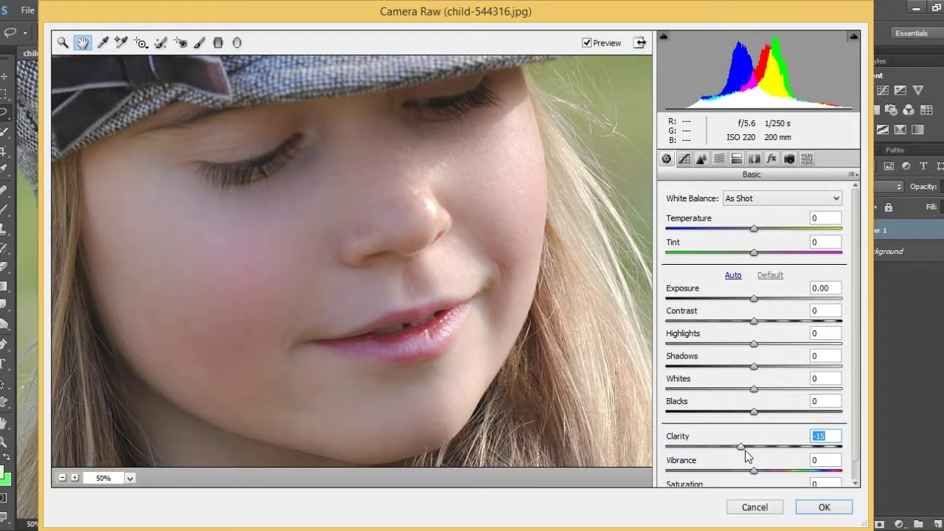
drag(734, 447, 733, 447)
drag(756, 253, 762, 254)
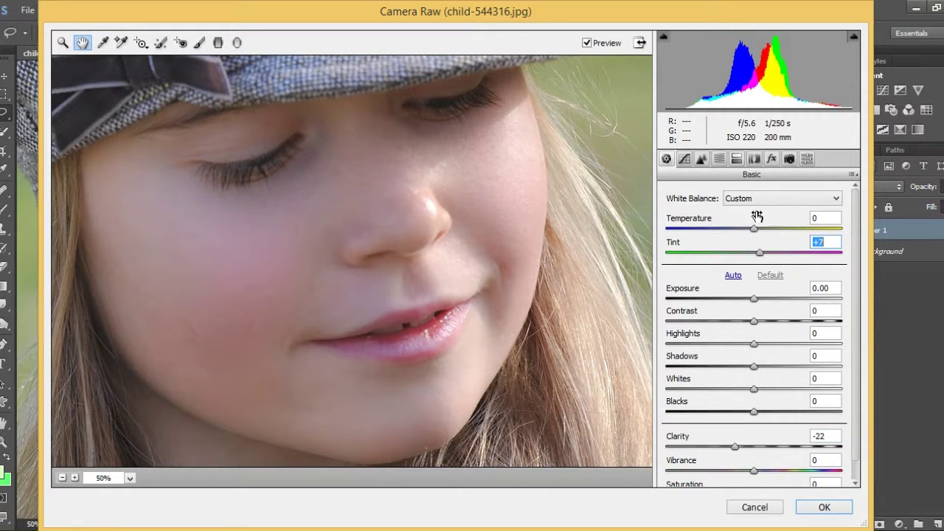
drag(754, 367, 761, 367)
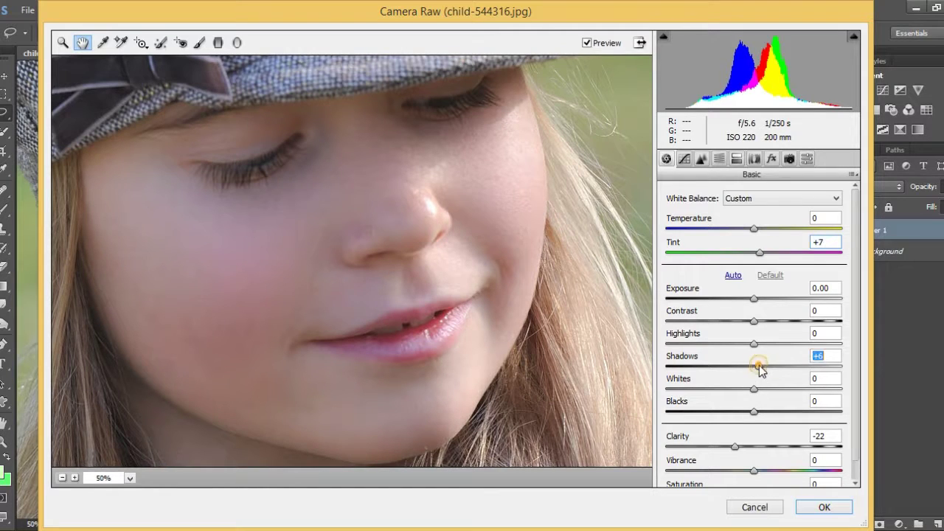
click(702, 160)
Step: Raise Luminance noise reduction to 46 and apply the Camera Raw filter
drag(709, 336, 729, 352)
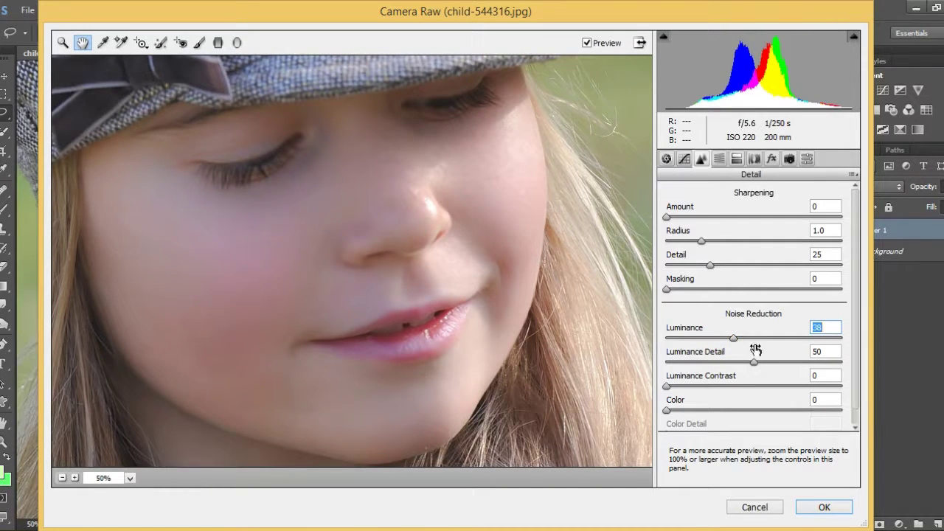
drag(743, 338, 747, 338)
click(819, 507)
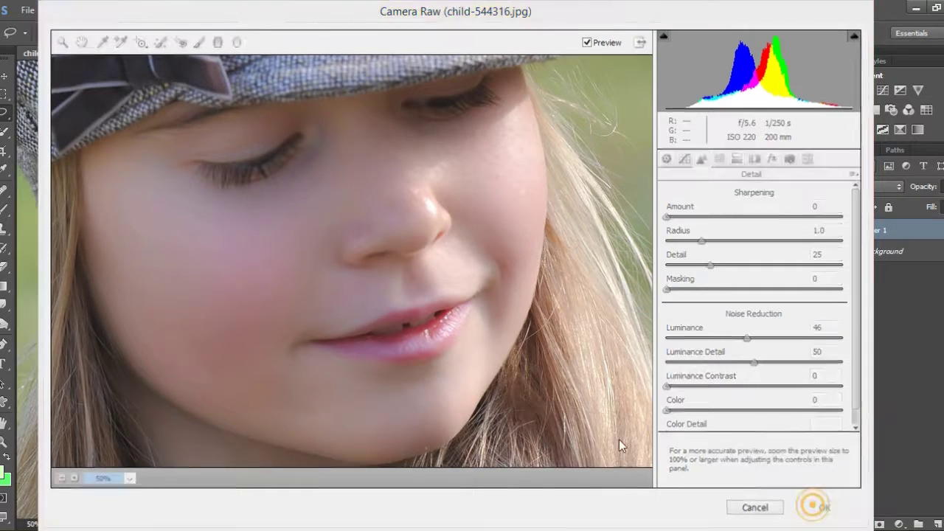
drag(460, 315, 470, 277)
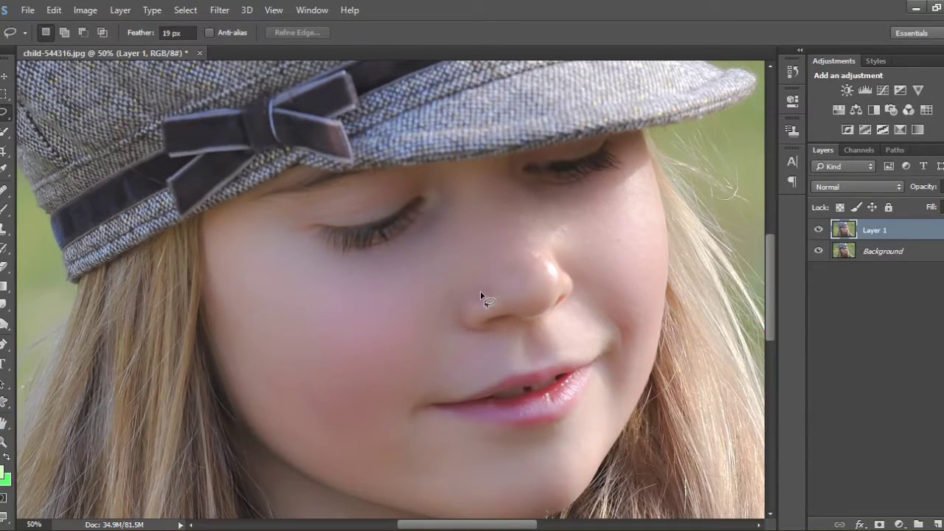
Step: Fit the entire retouched portrait on screen to view the finished result
key(ctrl+0)
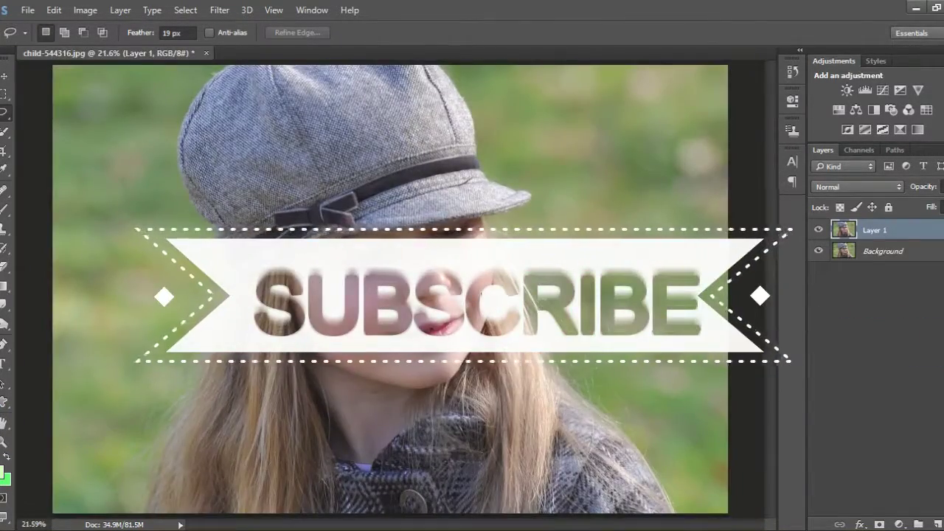